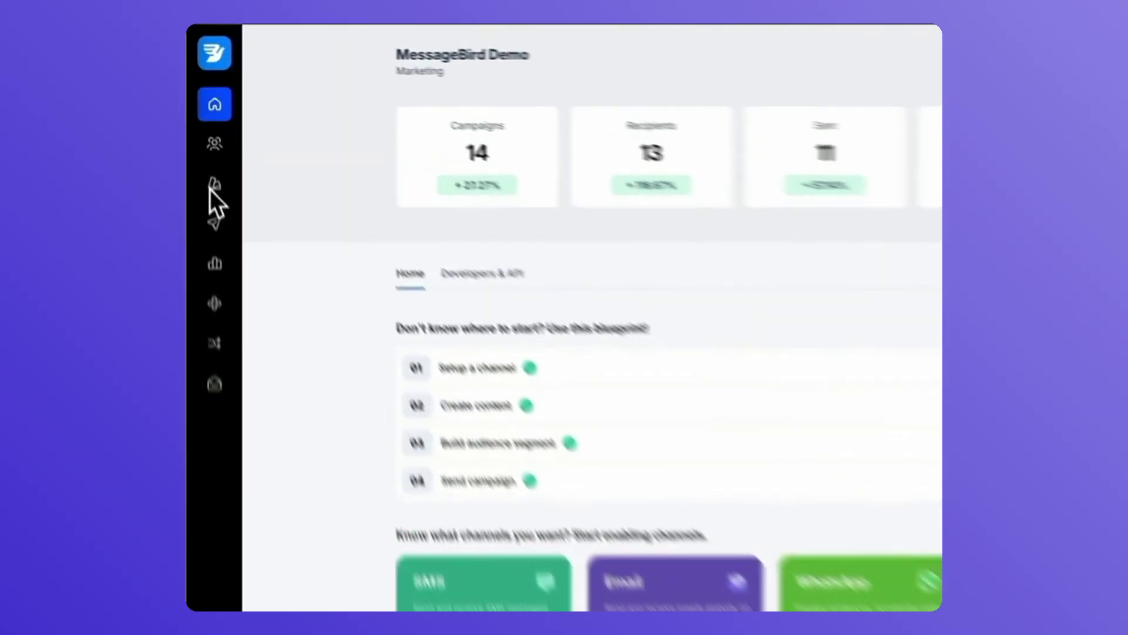
Go to the Create Content area to list the existing message projects.
{"action": "left_click", "coordinate": [201, 124]}
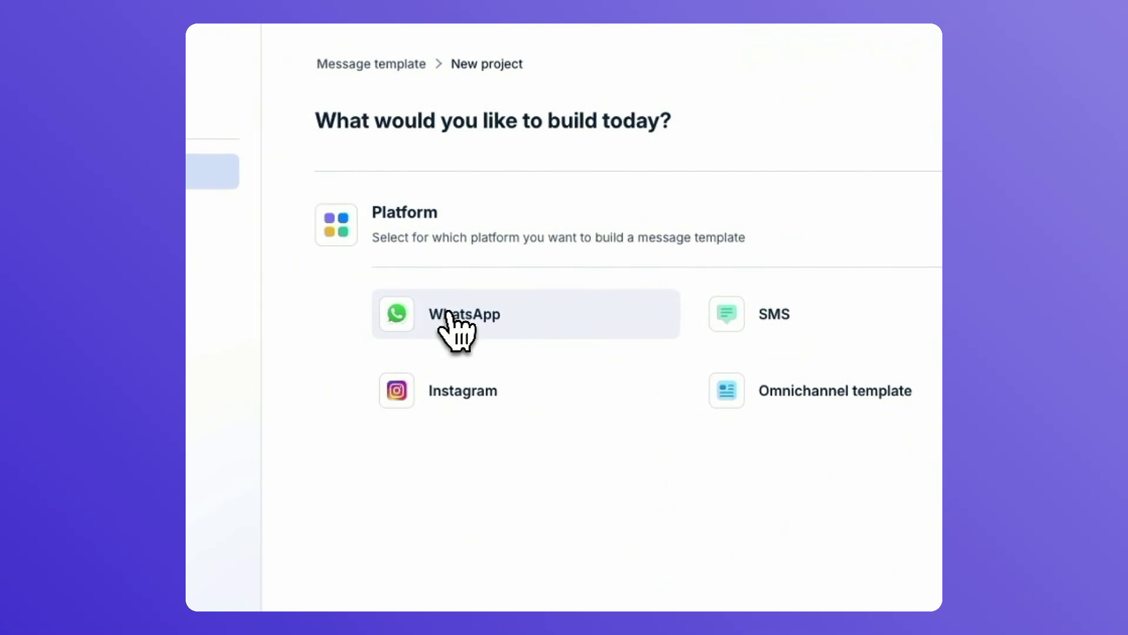
Start a WhatsApp template using the Reply to open conversation interaction.
{"action": "left_click", "coordinate": [448, 315]}
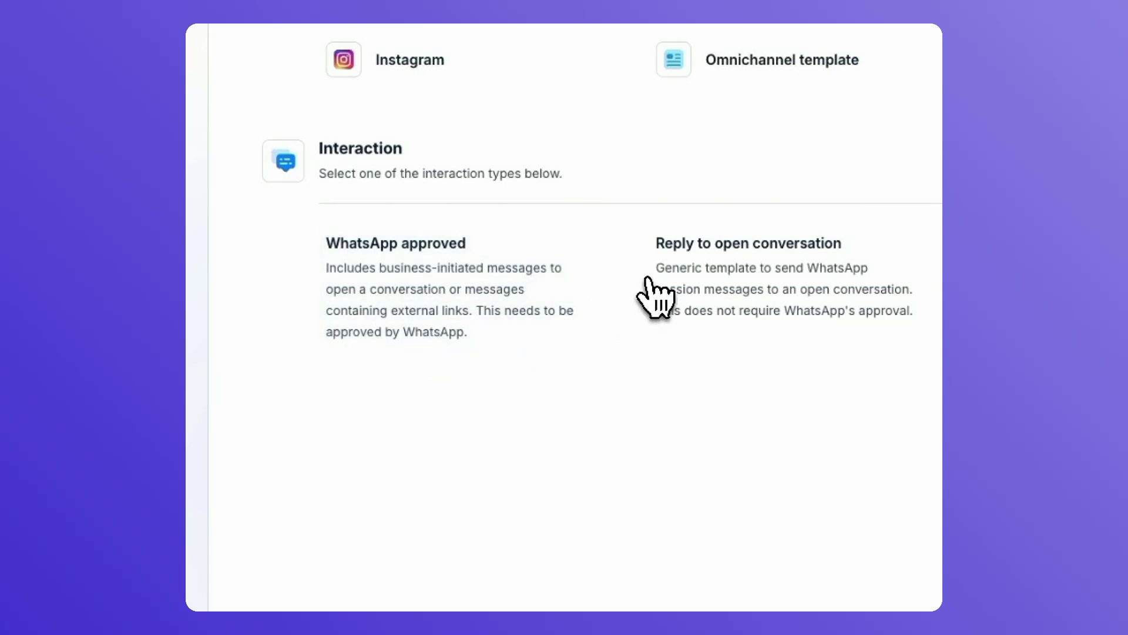
{"action": "left_click", "coordinate": [696, 288]}
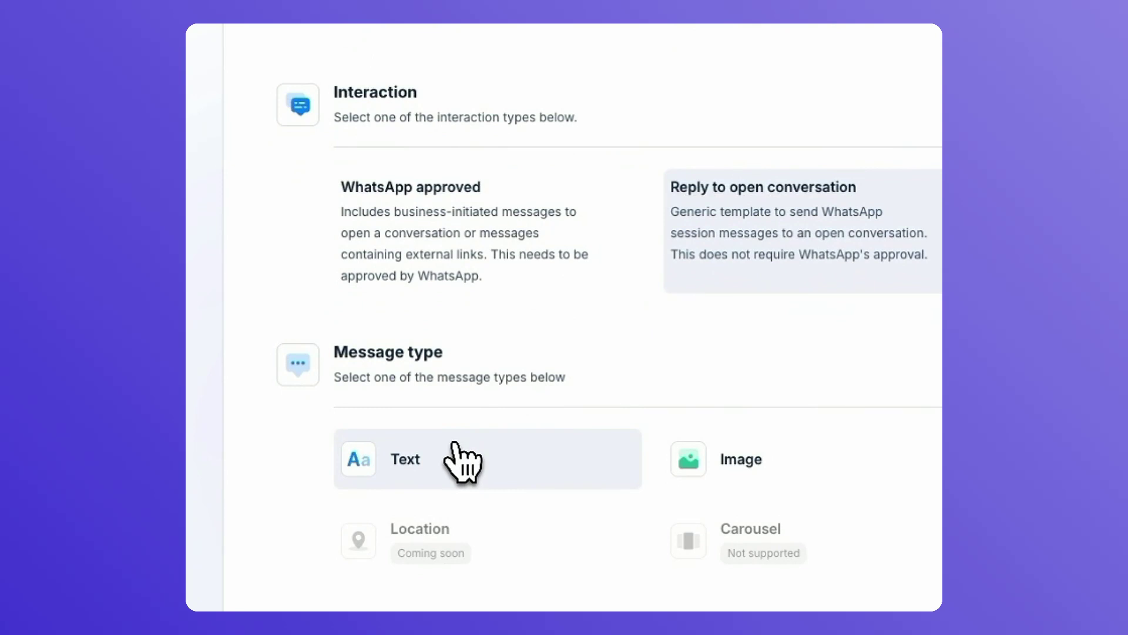
Create an English Text project named service-conversation, built from scratch.
{"action": "left_click", "coordinate": [418, 453]}
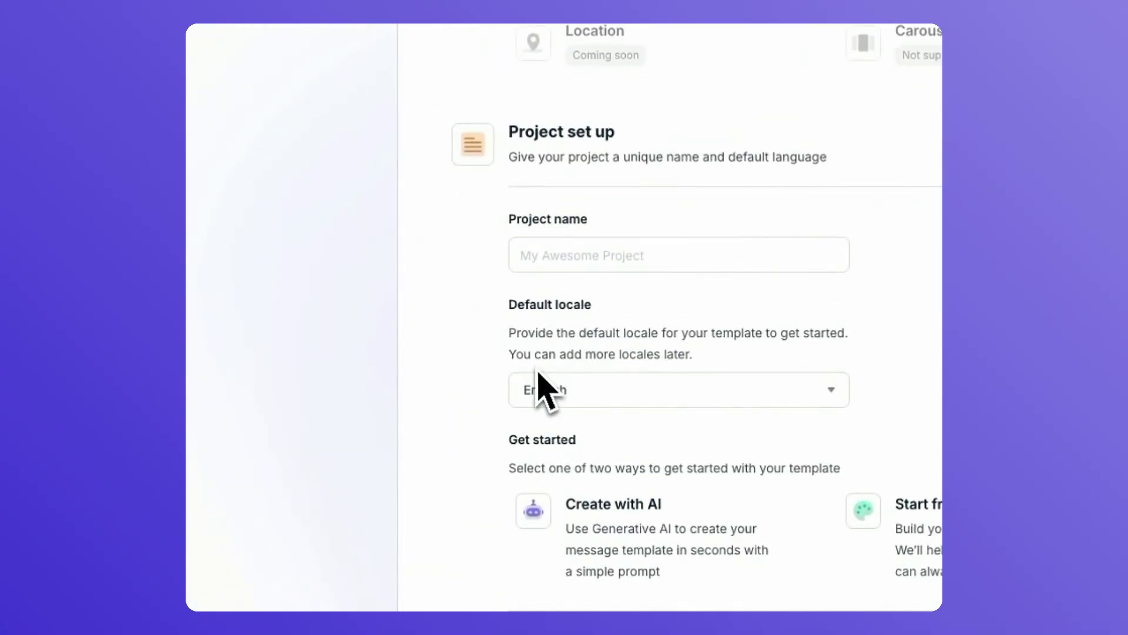
{"action": "left_click", "coordinate": [567, 255]}
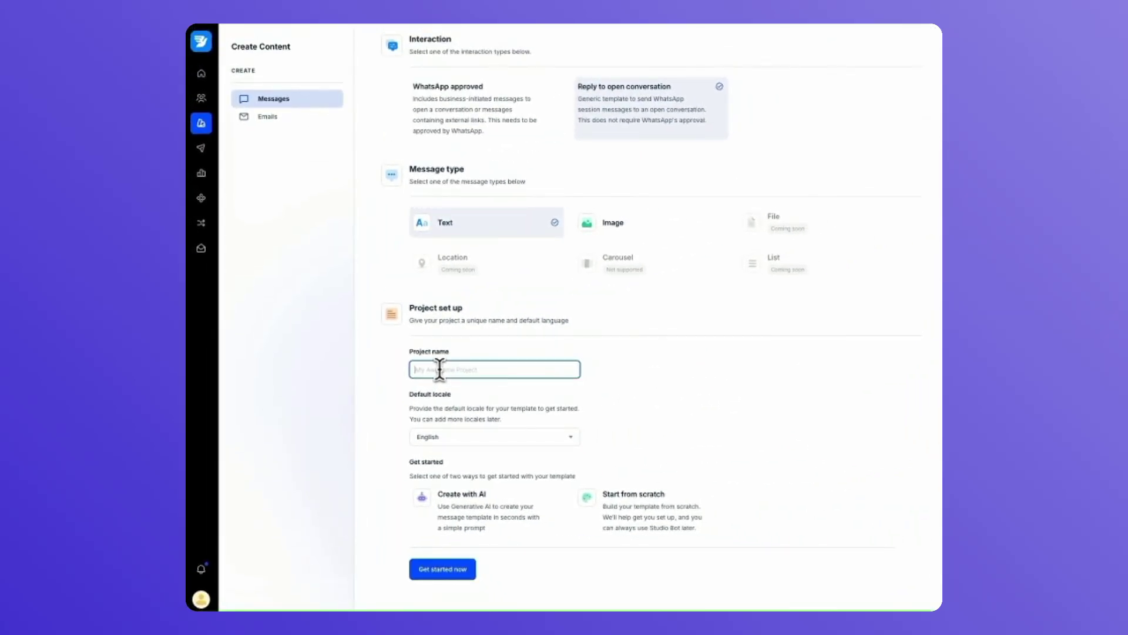
{"action": "type", "text": "service-conversation"}
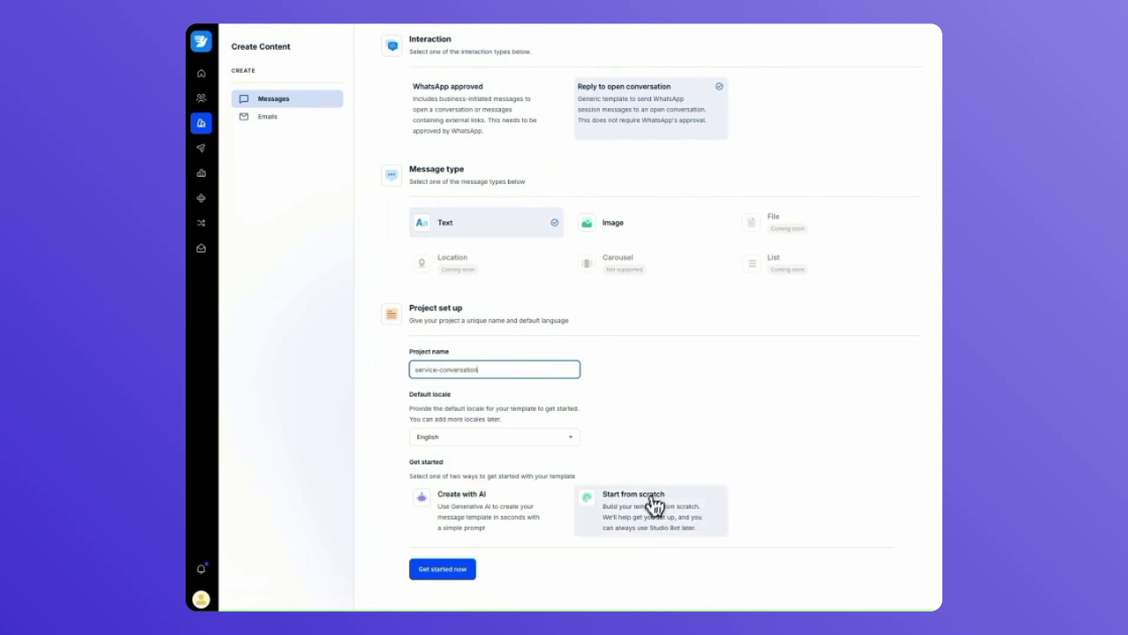
{"action": "left_click_drag", "start_coordinate": [670, 489], "coordinate": [672, 490]}
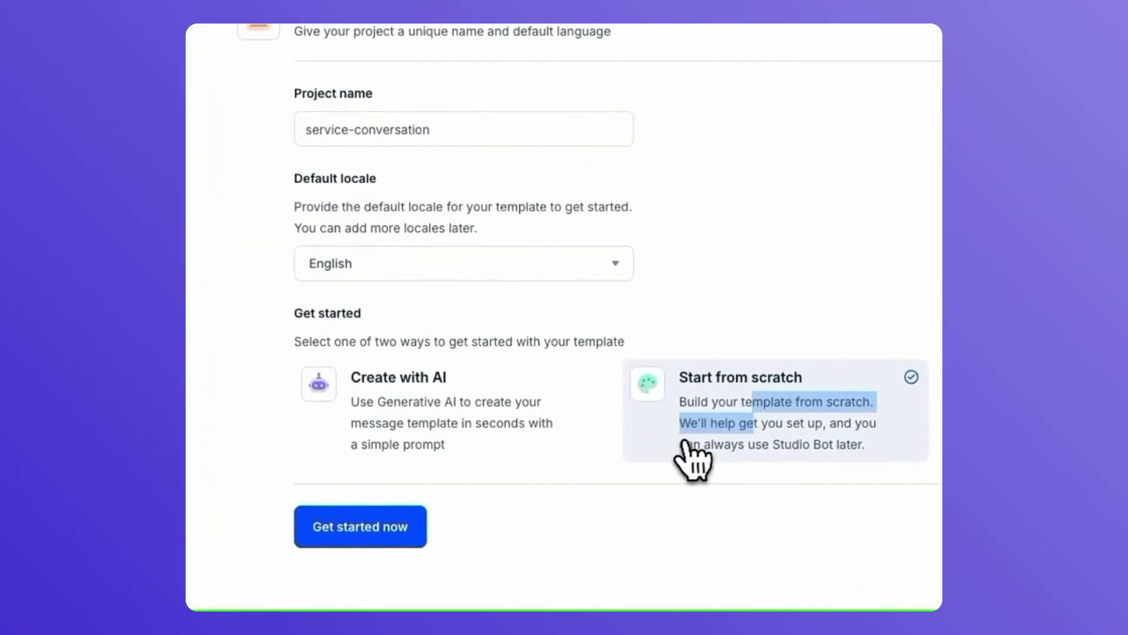
{"action": "left_click", "coordinate": [751, 403]}
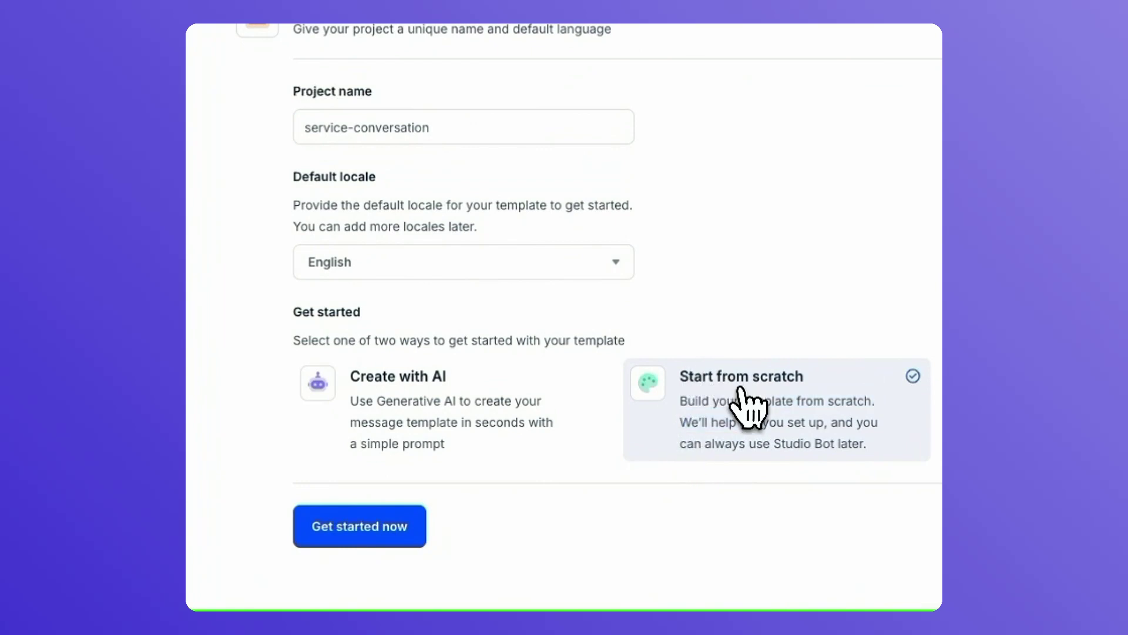
{"action": "left_click", "coordinate": [374, 525]}
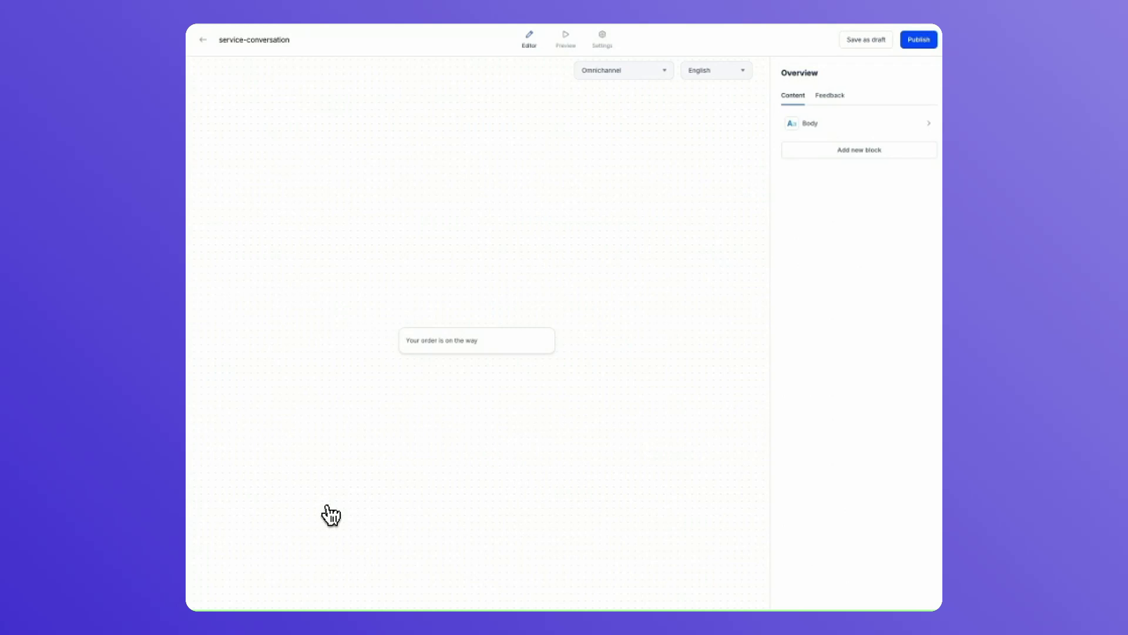
Add a caseid variable described 'caseid sent to customer' with example value case1234.
{"action": "left_click", "coordinate": [603, 38]}
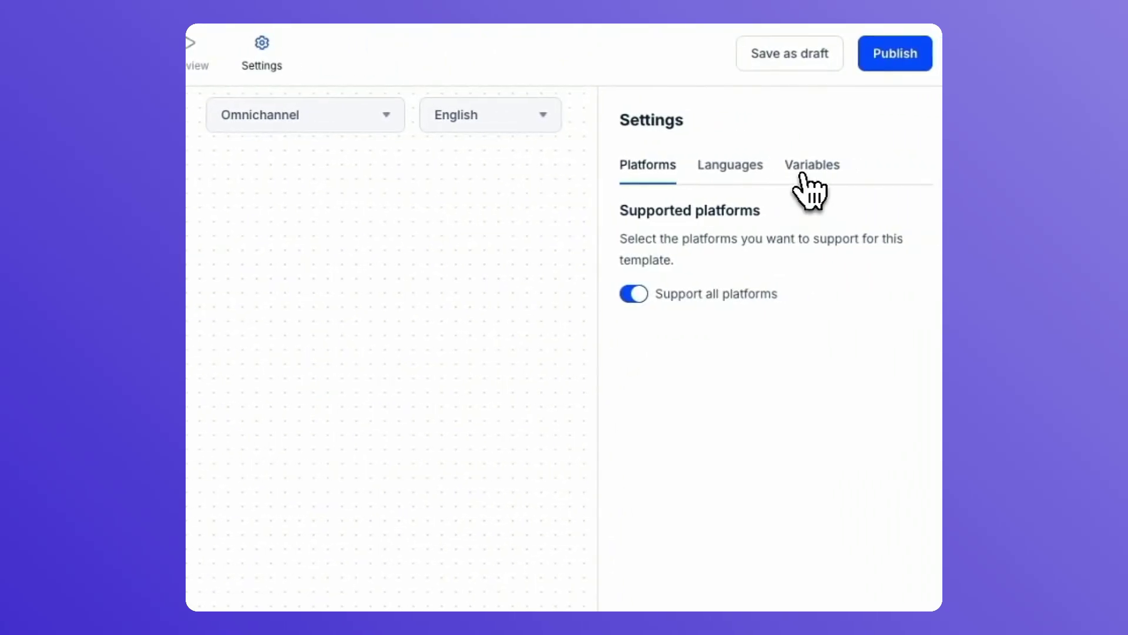
{"action": "left_click", "coordinate": [802, 177]}
{"action": "left_click", "coordinate": [773, 330]}
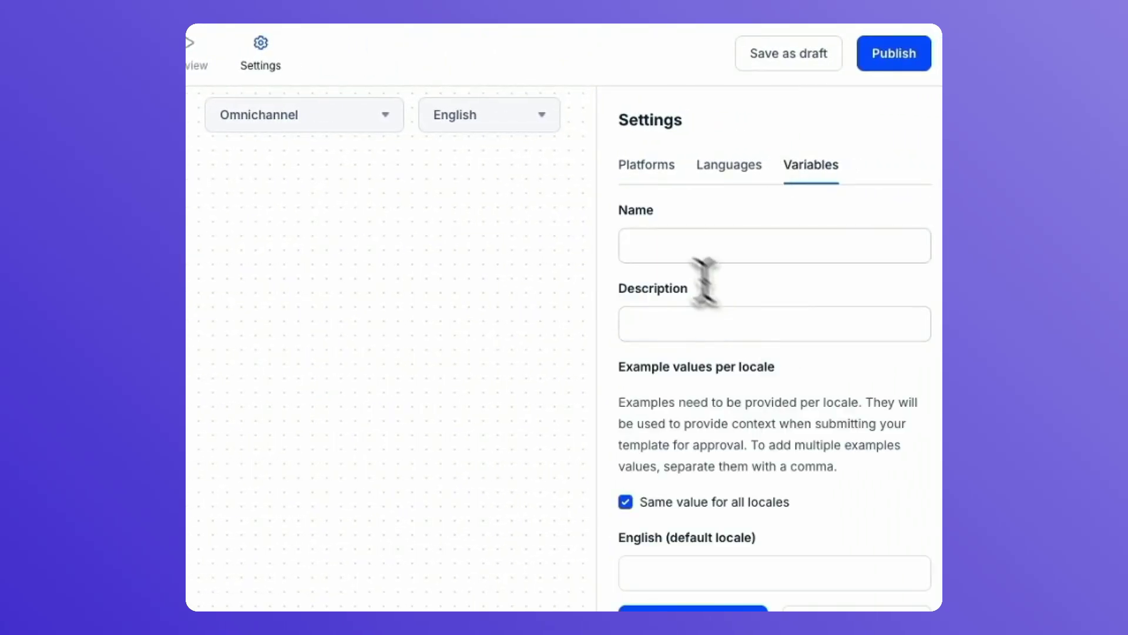
{"action": "left_click", "coordinate": [649, 241]}
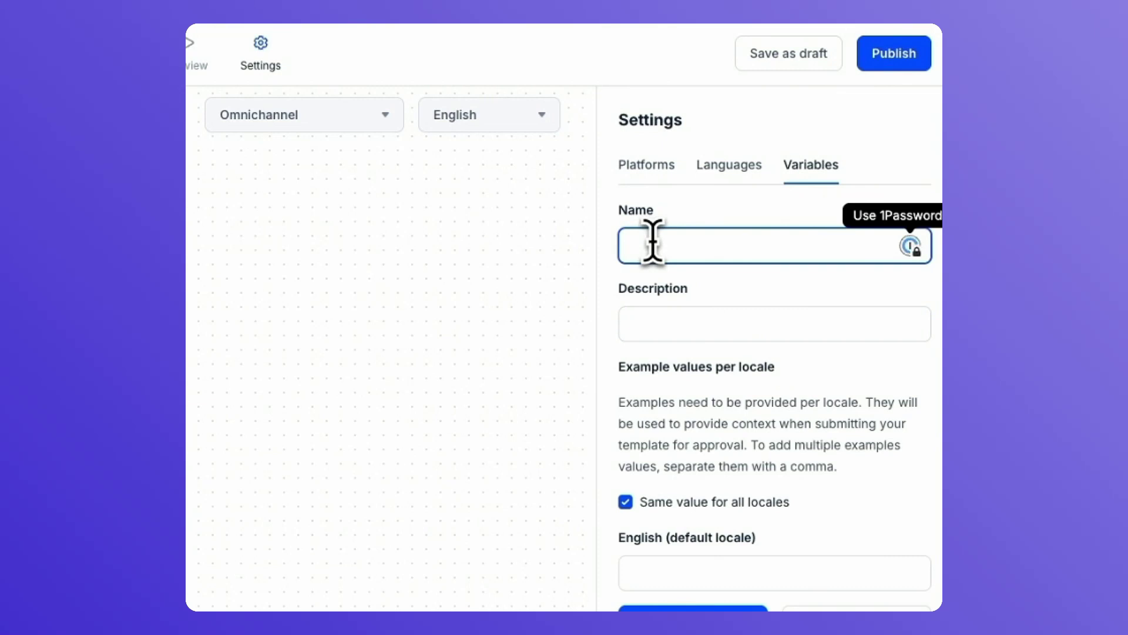
{"action": "type", "text": "case_id"}
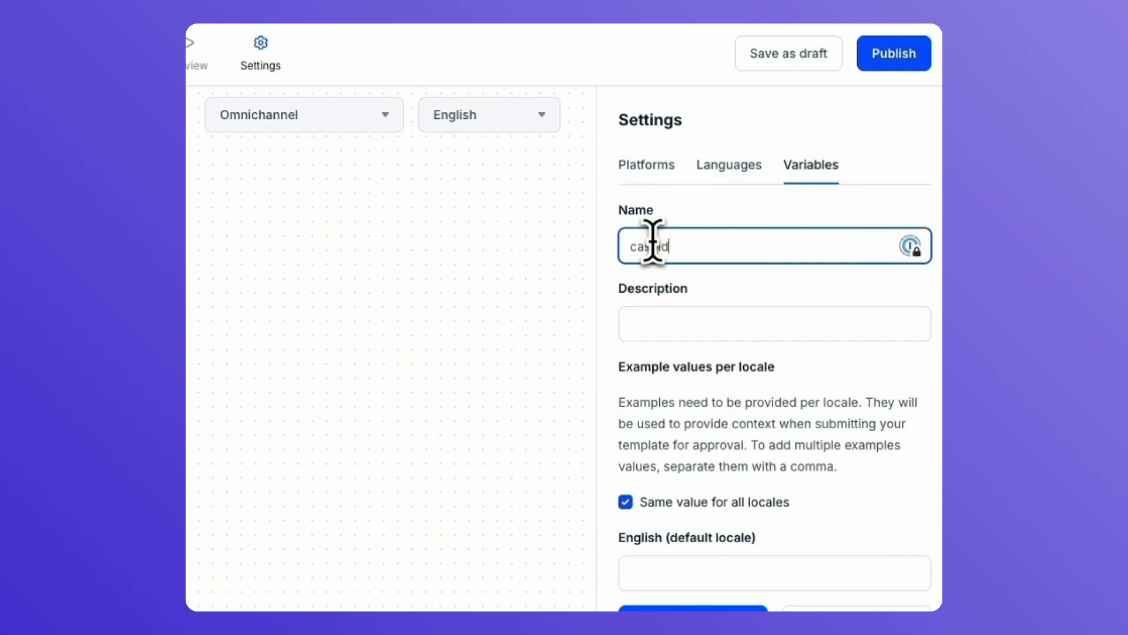
{"action": "left_click", "coordinate": [657, 321]}
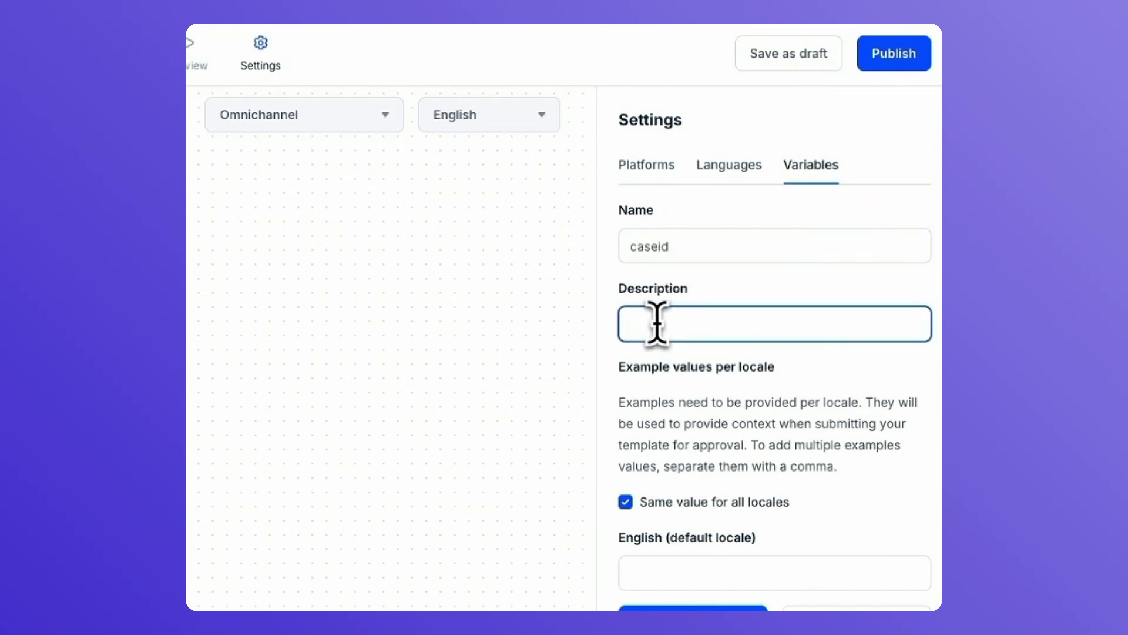
{"action": "type", "text": "caseid sent to customer"}
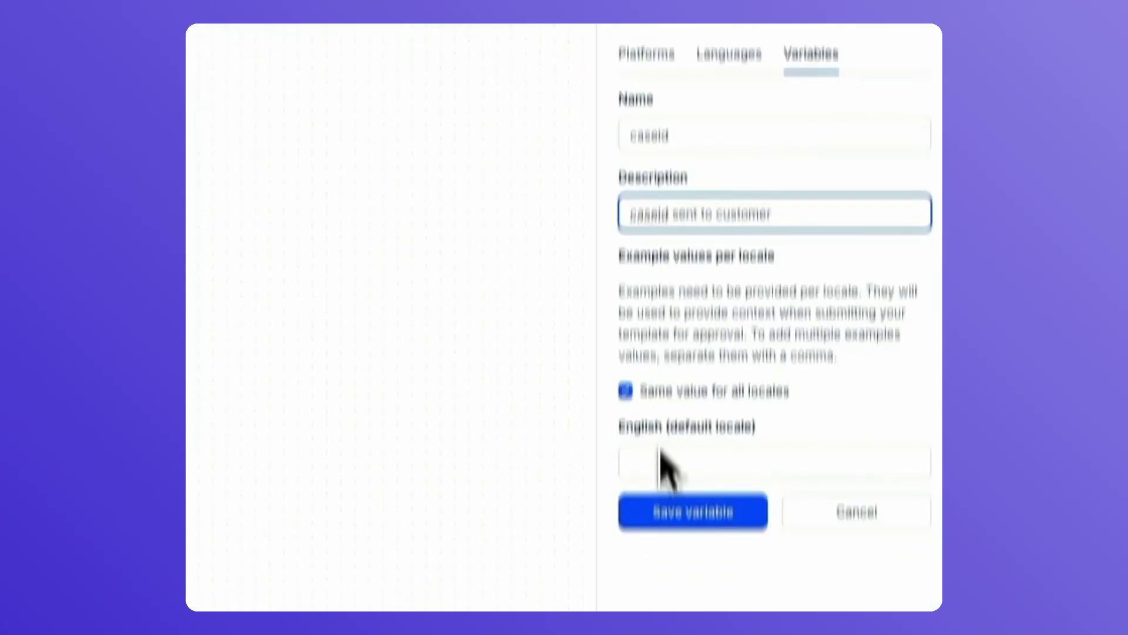
{"action": "left_click", "coordinate": [656, 573]}
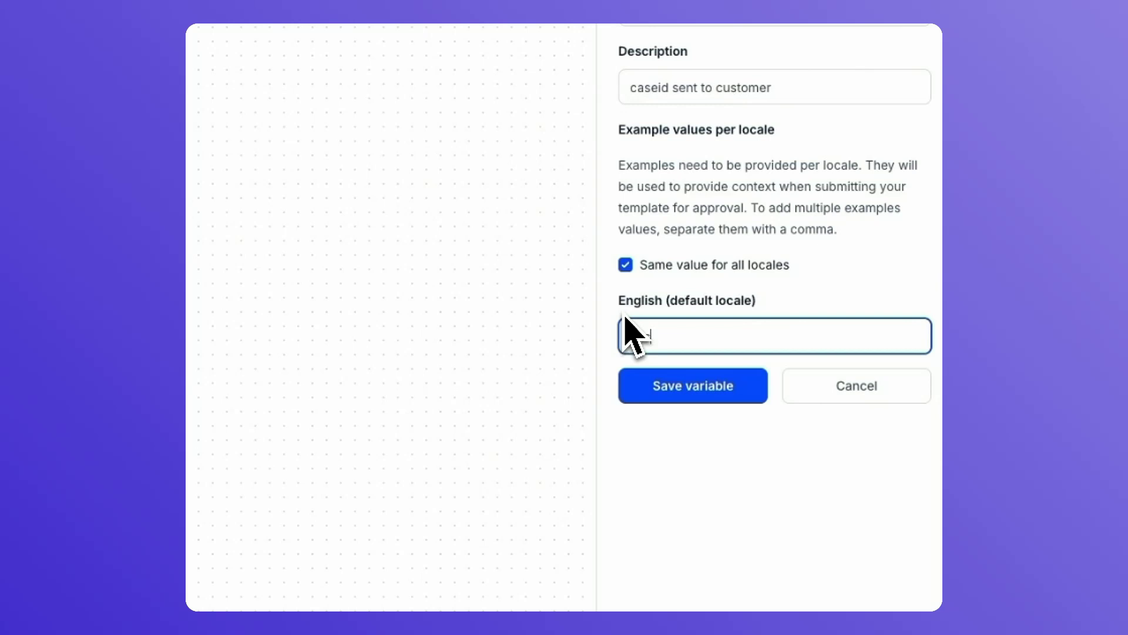
{"action": "type", "text": "e1234"}
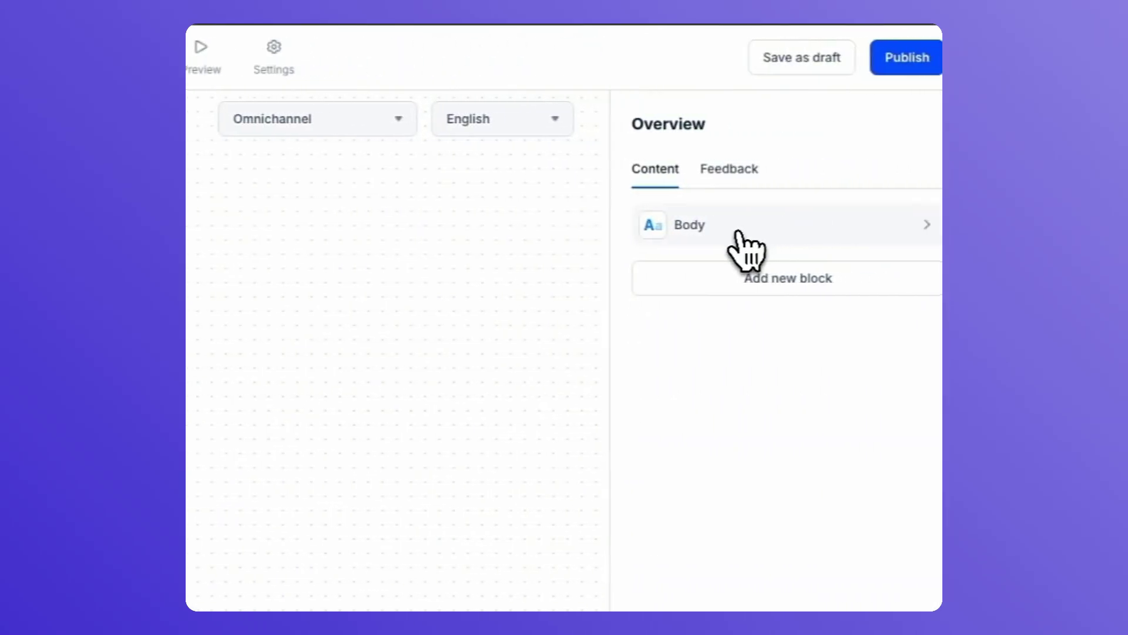
Set the body to 'Thank you for contacting the support team, your case number is' plus caseid.
{"action": "left_click", "coordinate": [738, 230]}
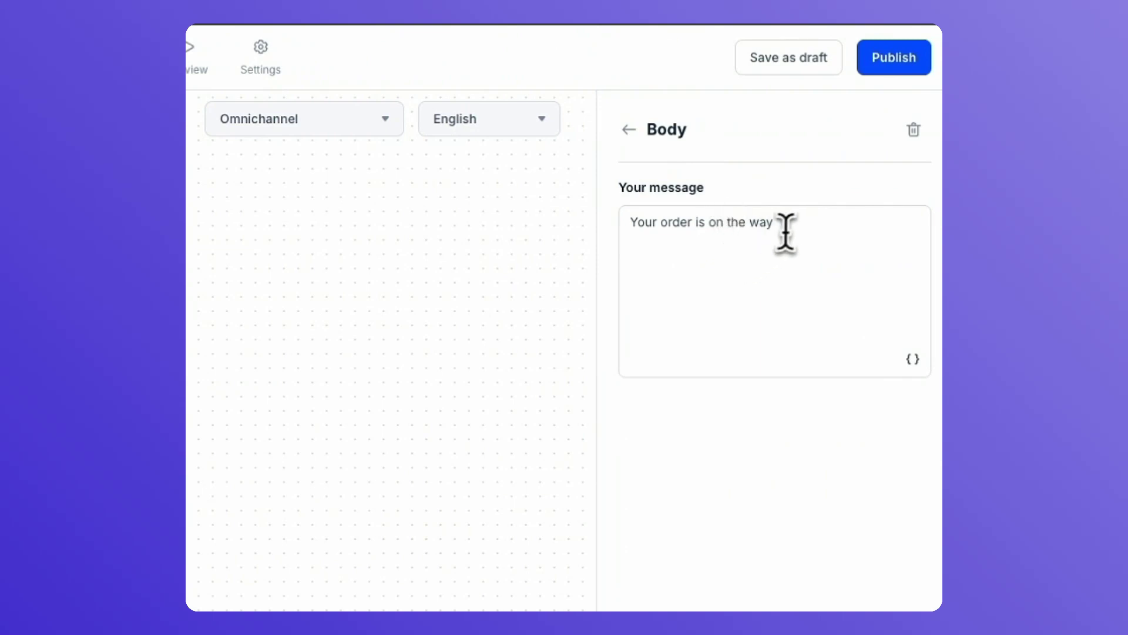
{"action": "left_click_drag", "start_coordinate": [786, 232], "coordinate": [626, 232]}
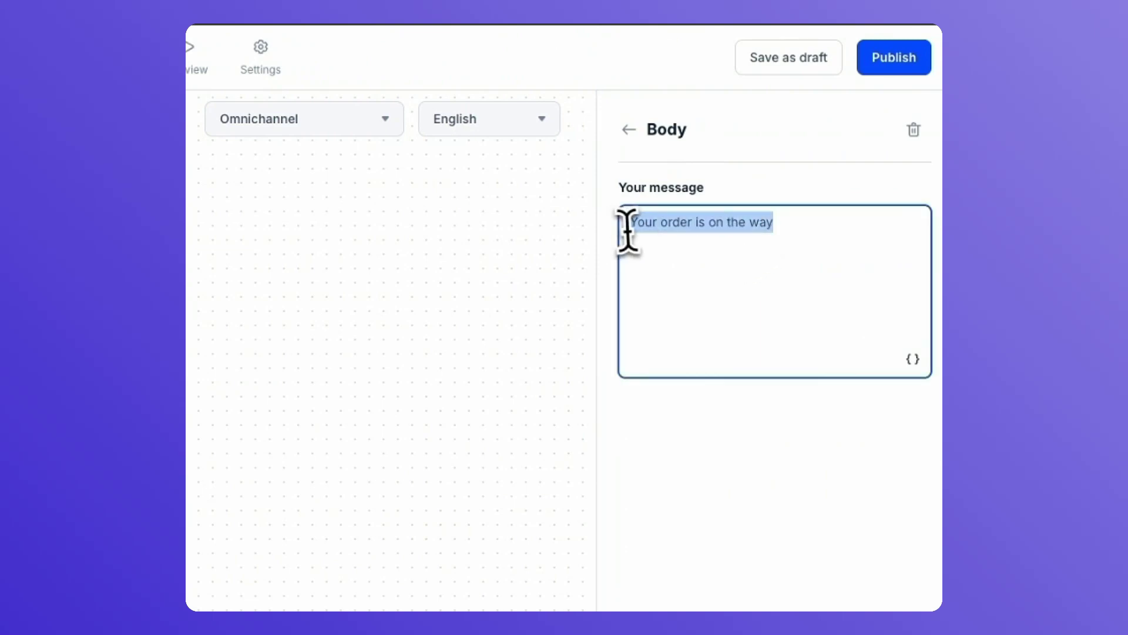
{"action": "type", "text": "Thank yo"}
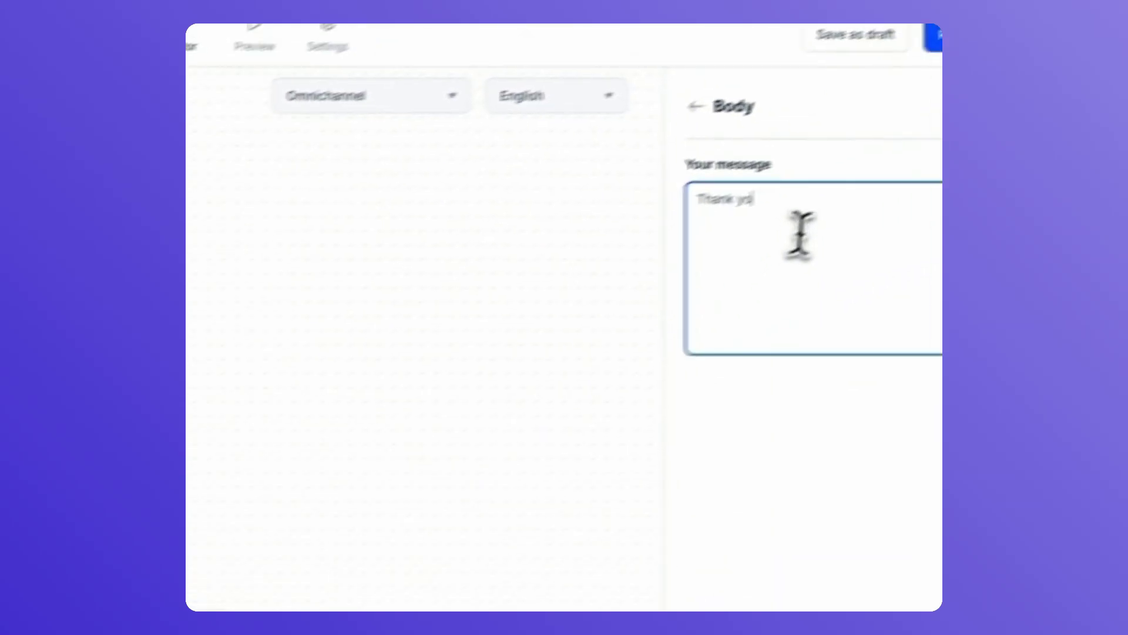
{"action": "left_click_drag", "start_coordinate": [733, 222], "coordinate": [623, 220]}
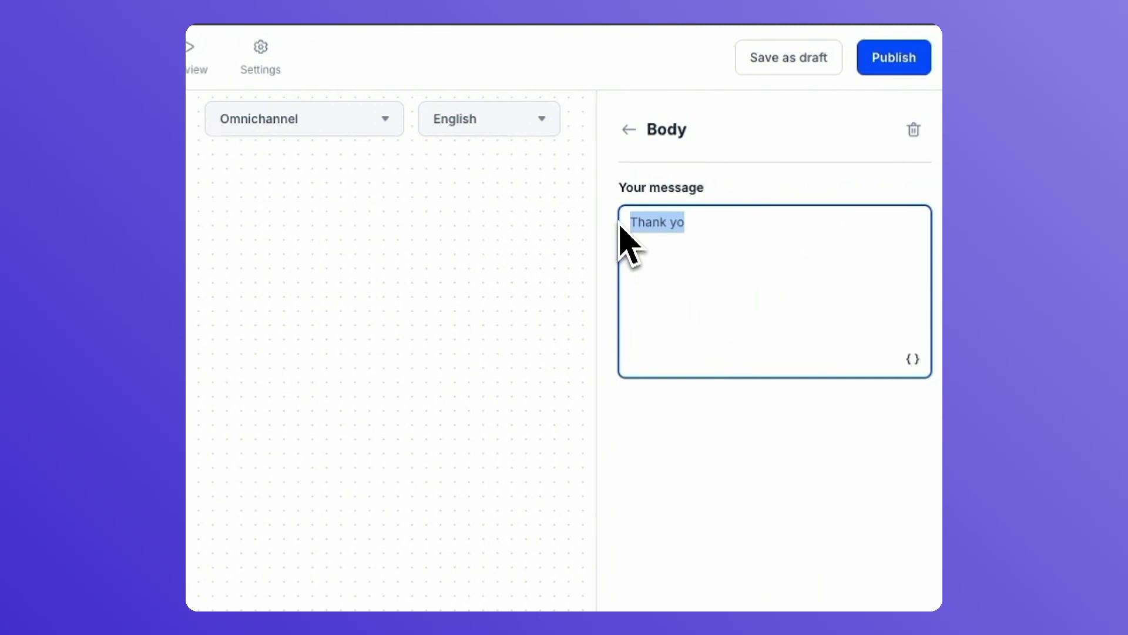
{"action": "type", "text": "Thank you for contacting the support team, your case number is"}
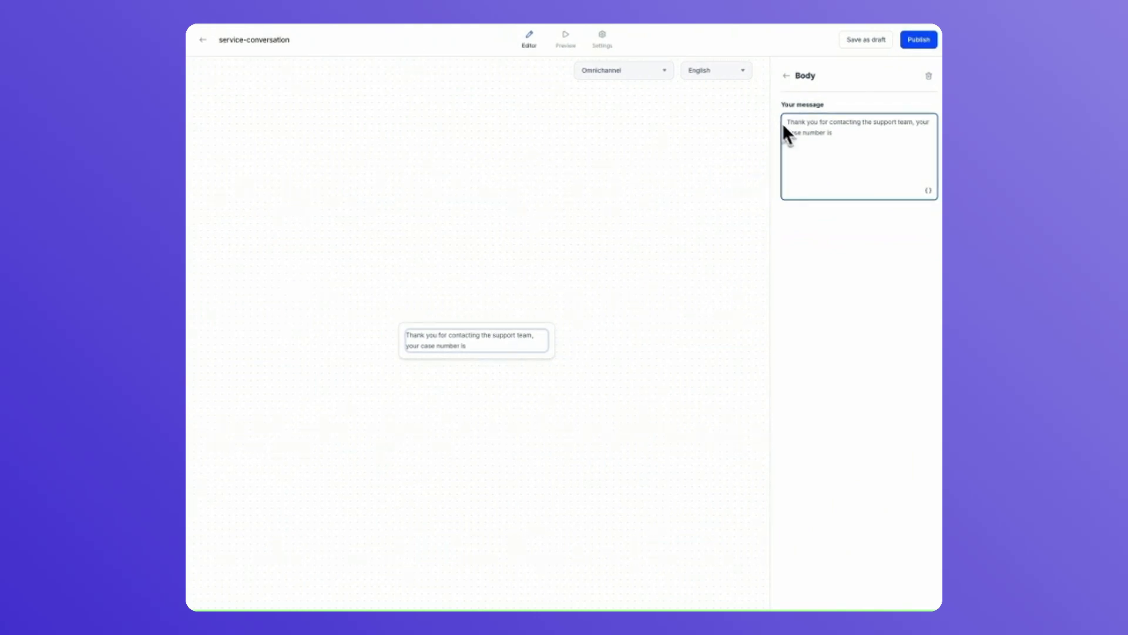
{"action": "left_click", "coordinate": [927, 191]}
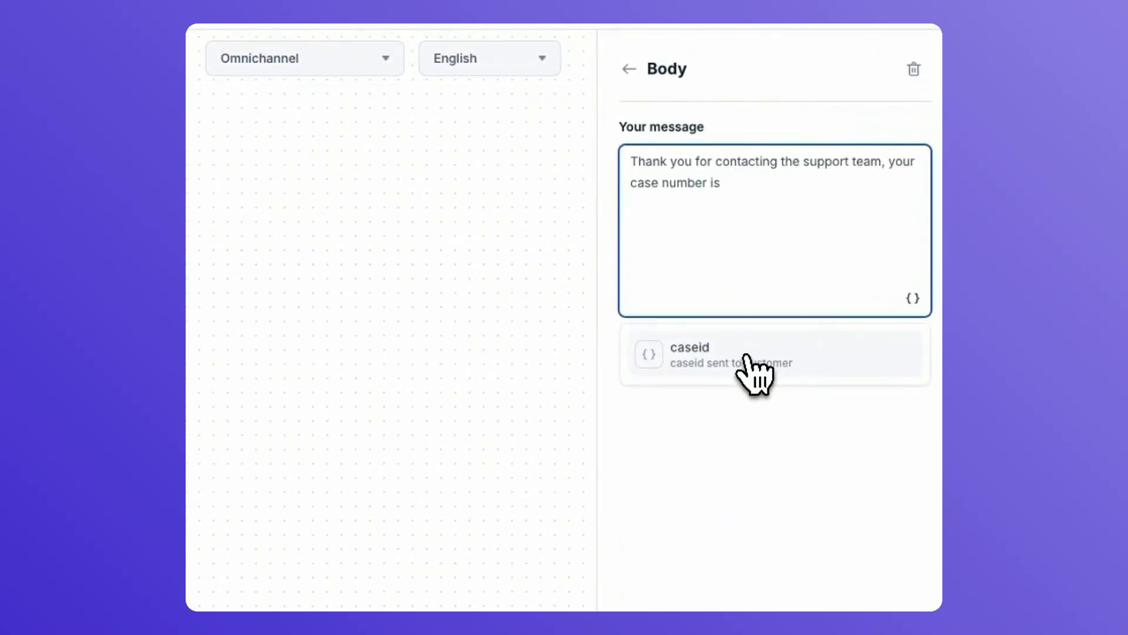
{"action": "left_click", "coordinate": [751, 370]}
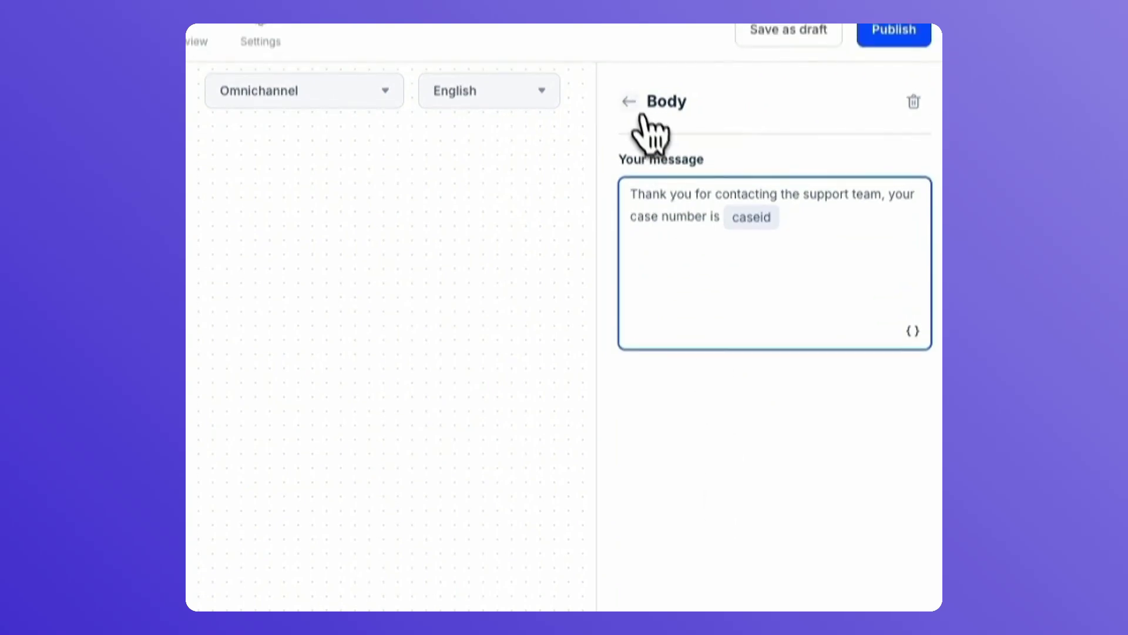
{"action": "left_click", "coordinate": [629, 68]}
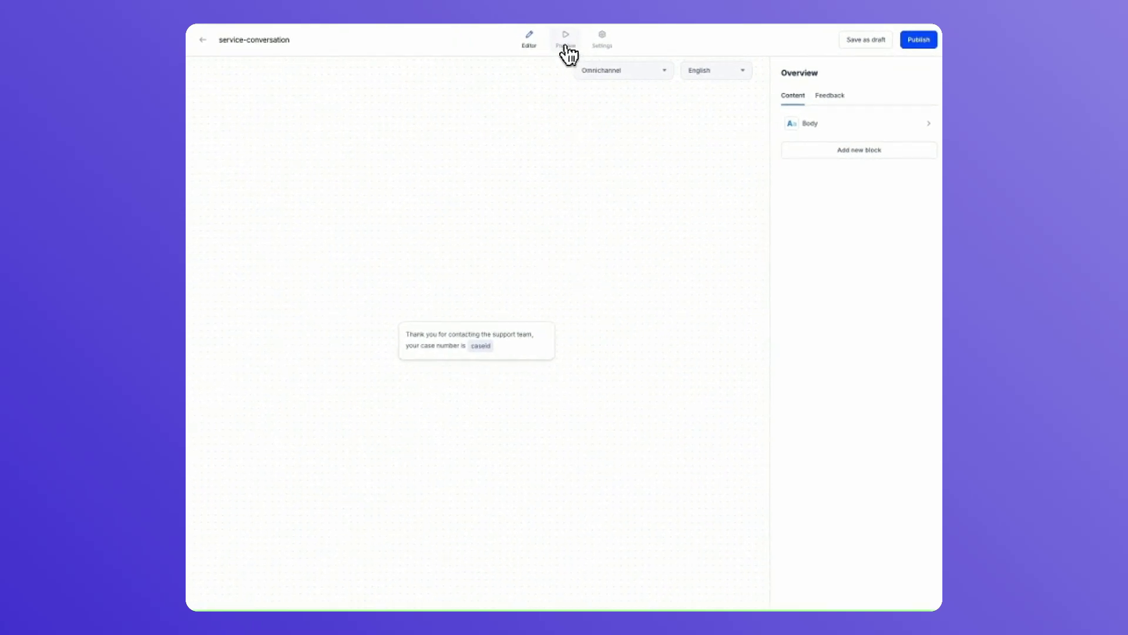
Preview the chat message and check the sample case number case1234.
{"action": "left_click", "coordinate": [567, 41]}
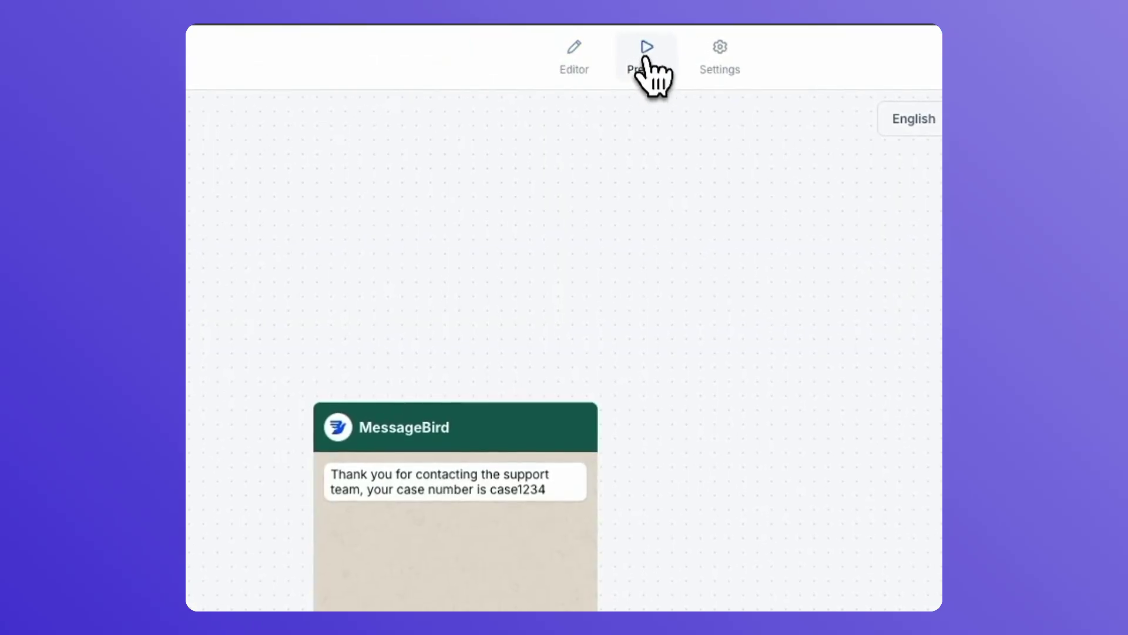
{"action": "scroll", "coordinate": [465, 471], "scroll_direction": "down", "scroll_amount": 2}
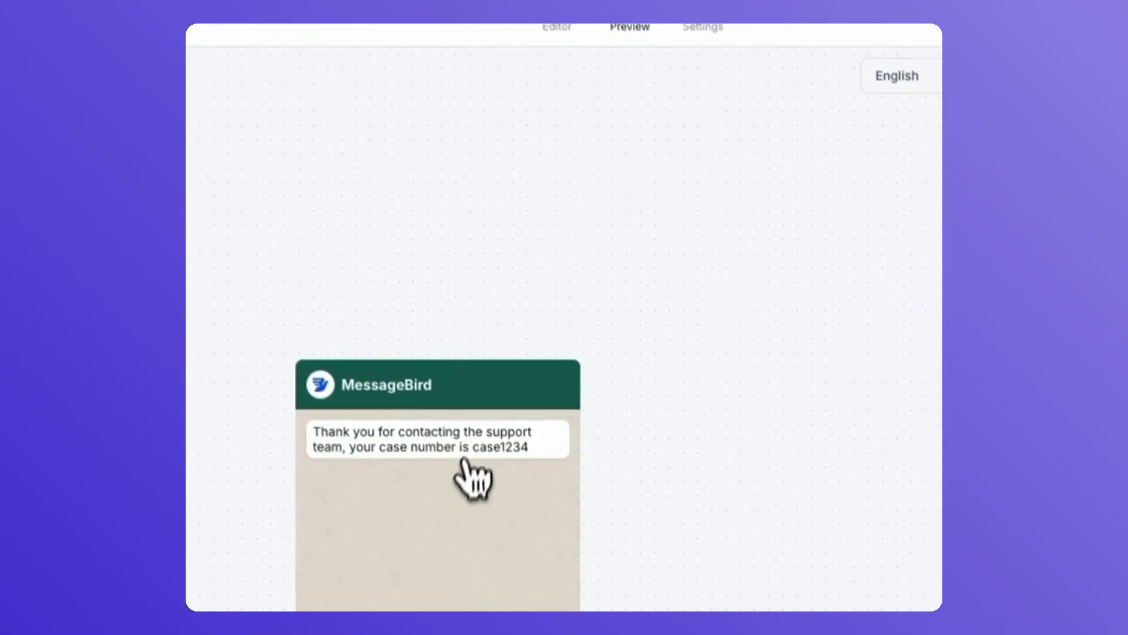
{"action": "left_click_drag", "start_coordinate": [466, 429], "coordinate": [533, 453]}
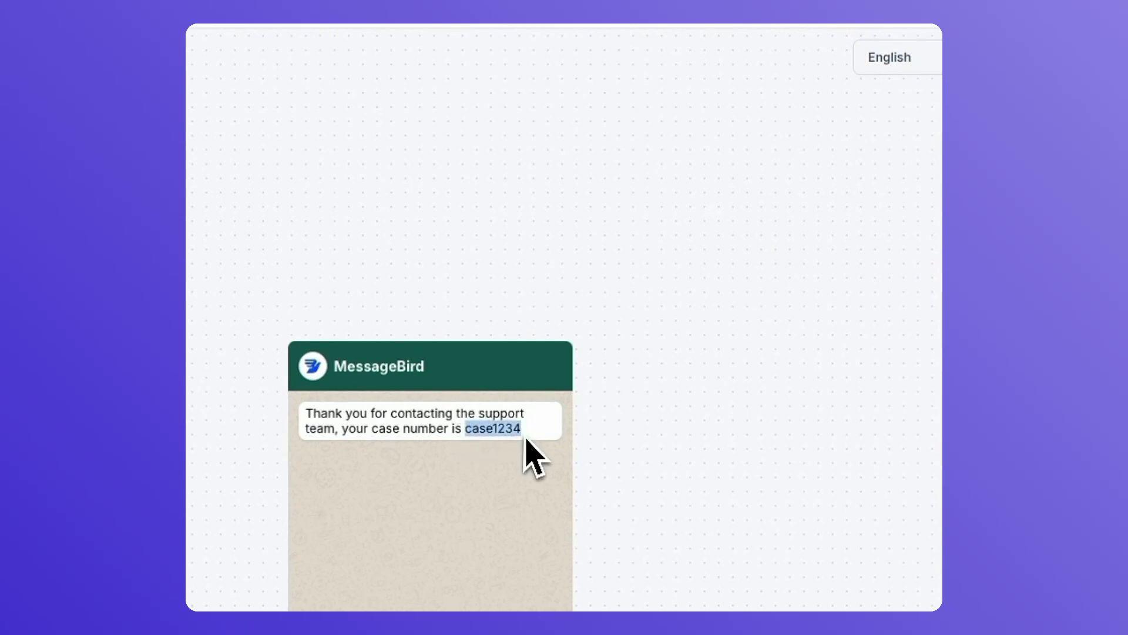
{"action": "left_click", "coordinate": [502, 479]}
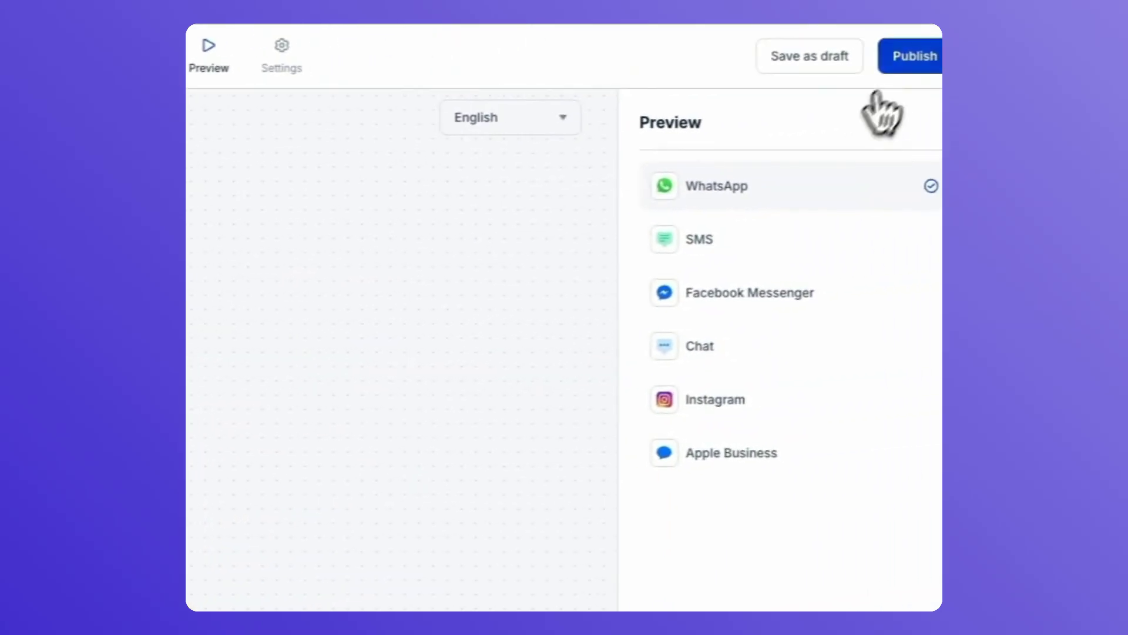
Publish the reply template version with the description 'new template'.
{"action": "left_click", "coordinate": [885, 69]}
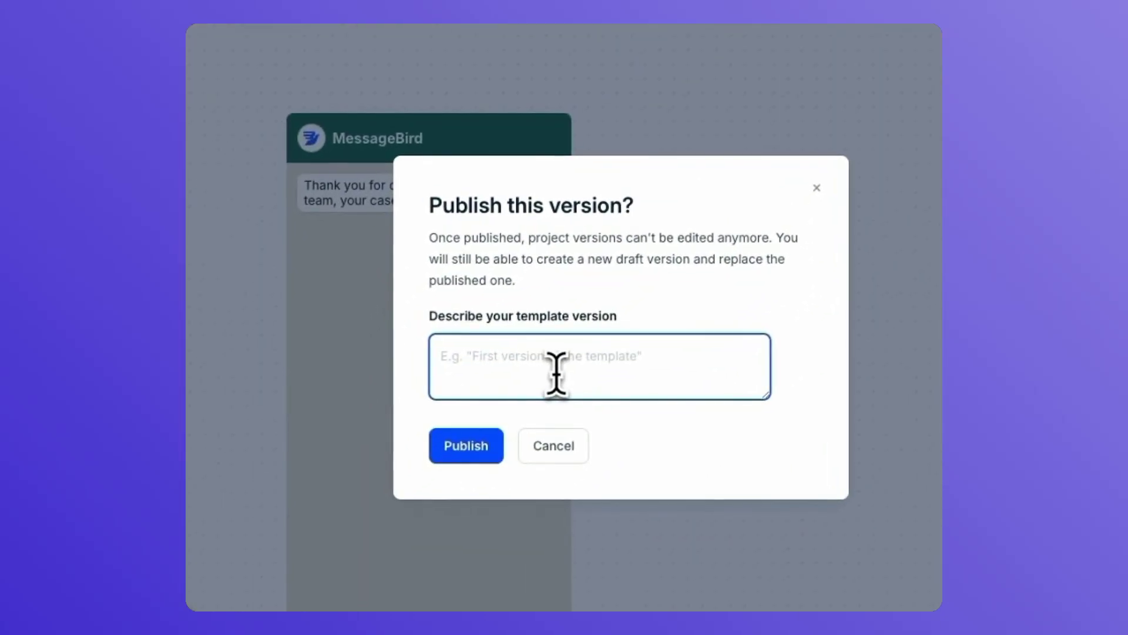
{"action": "type", "text": "new template"}
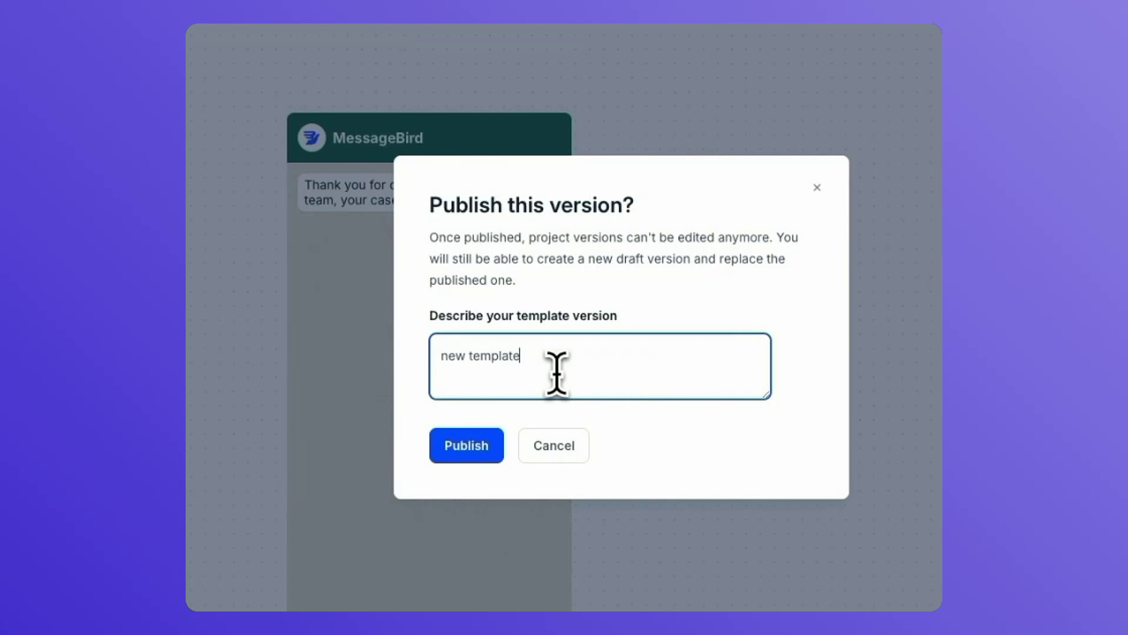
{"action": "left_click", "coordinate": [494, 453]}
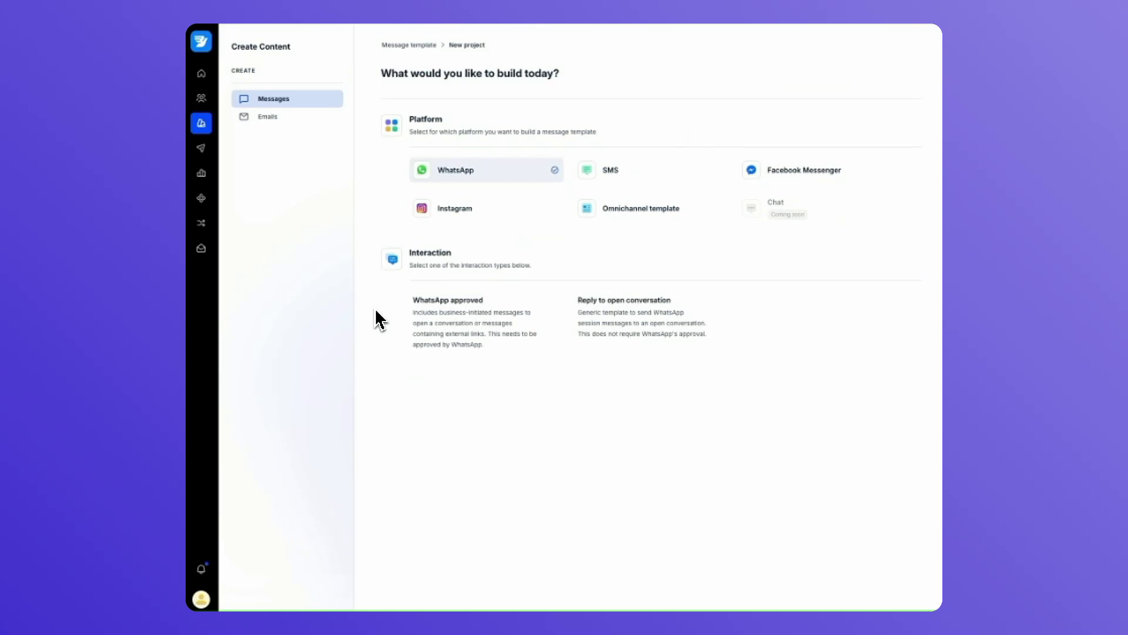
Choose the WhatsApp approved interaction and select the MessageBird Demos business account.
{"action": "left_click", "coordinate": [434, 326]}
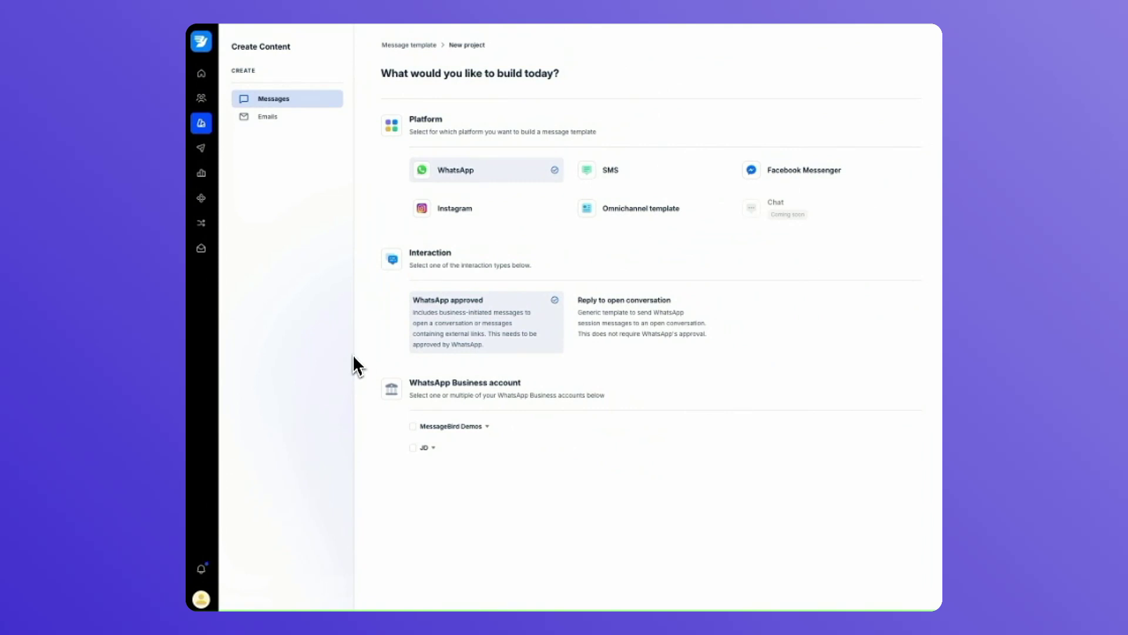
{"action": "left_click", "coordinate": [414, 428]}
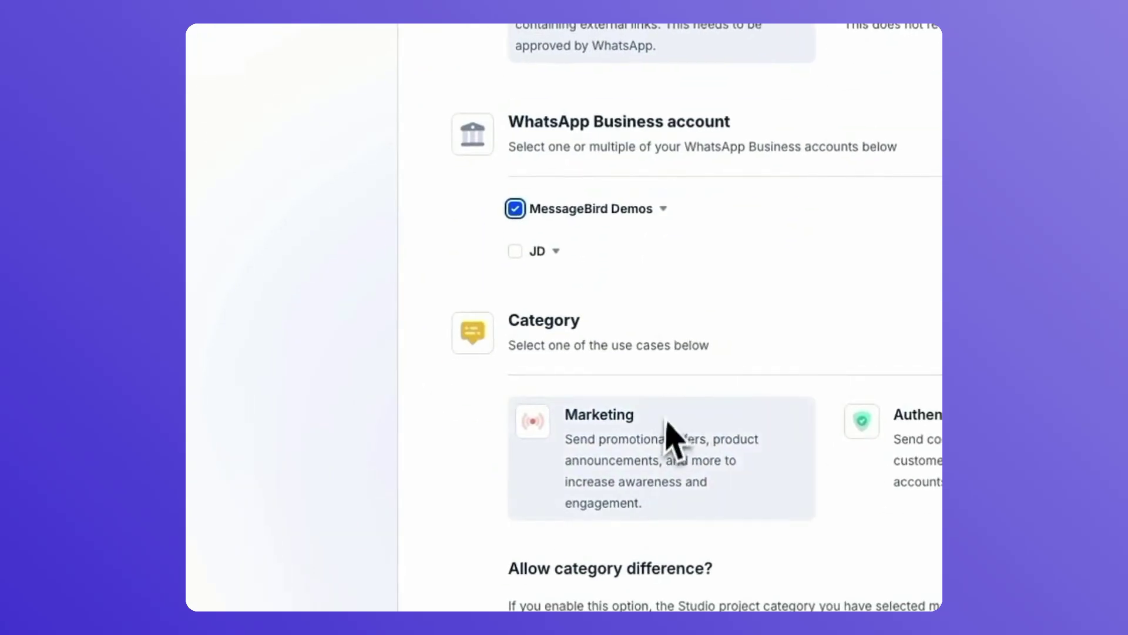
{"action": "left_click", "coordinate": [665, 209]}
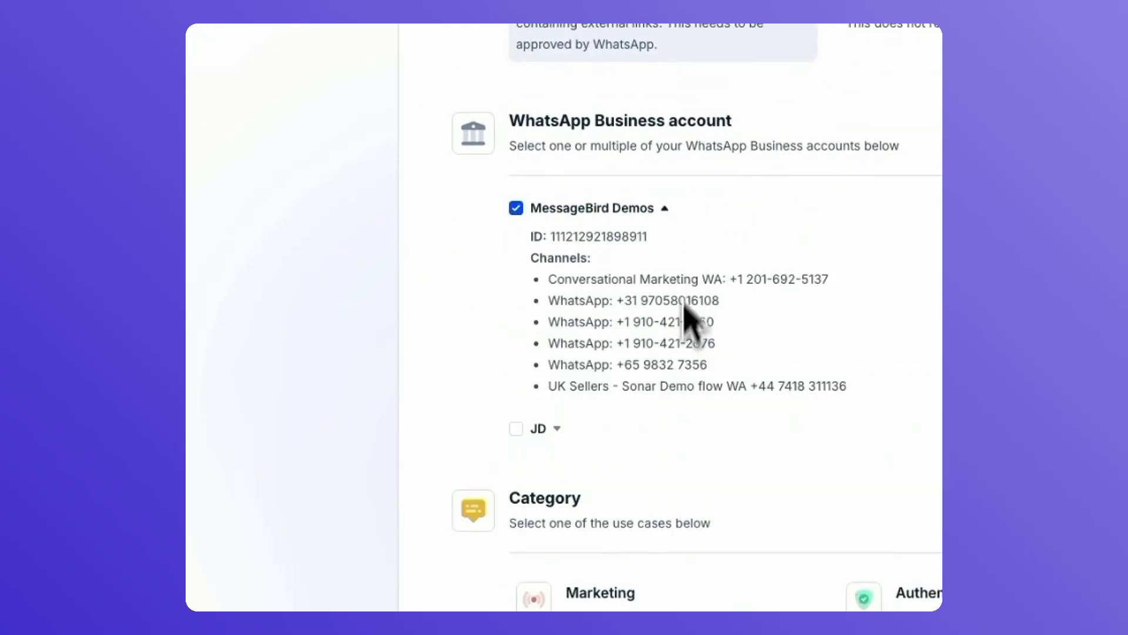
{"action": "left_click", "coordinate": [666, 209]}
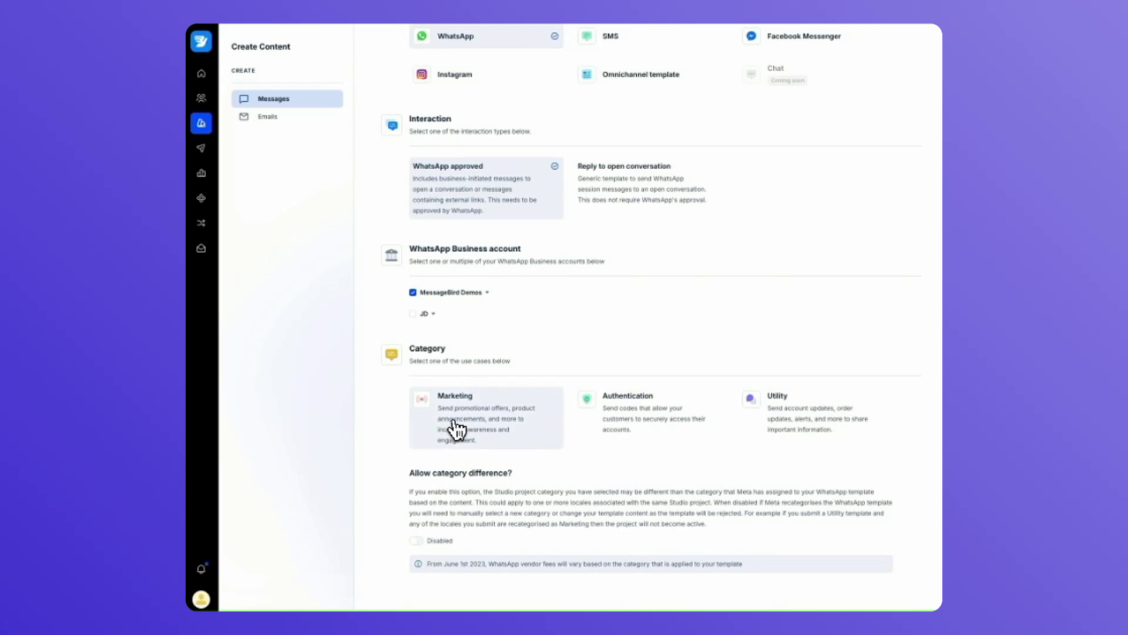
Set up my-marketing-template as a Marketing Image project built from scratch.
{"action": "left_click", "coordinate": [452, 432]}
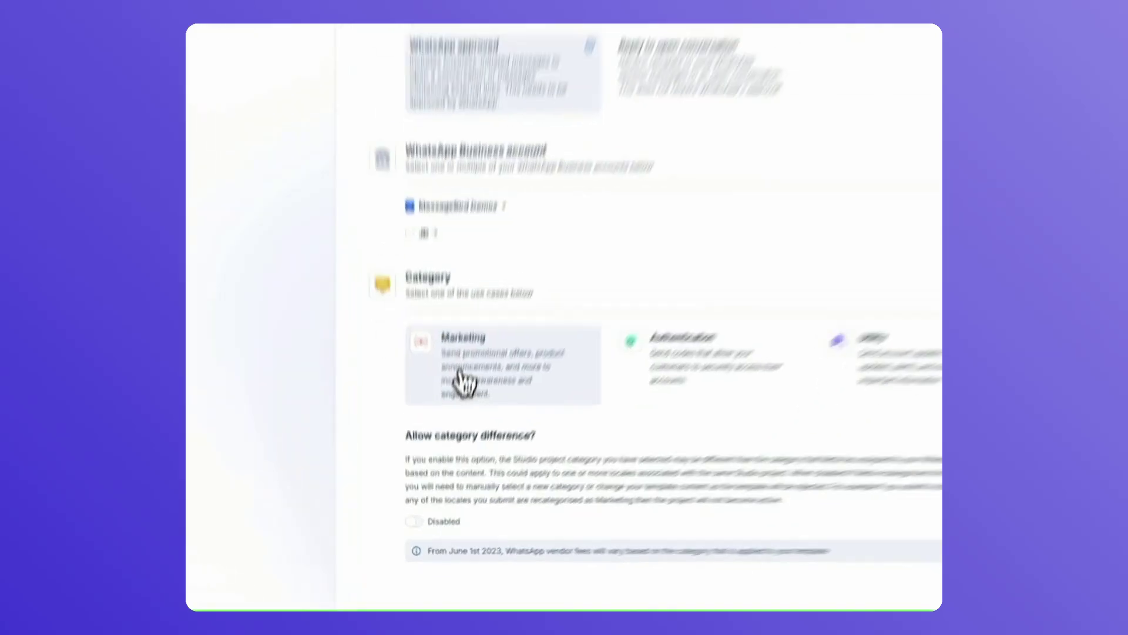
{"action": "scroll", "coordinate": [482, 258], "scroll_direction": "down", "scroll_amount": 2}
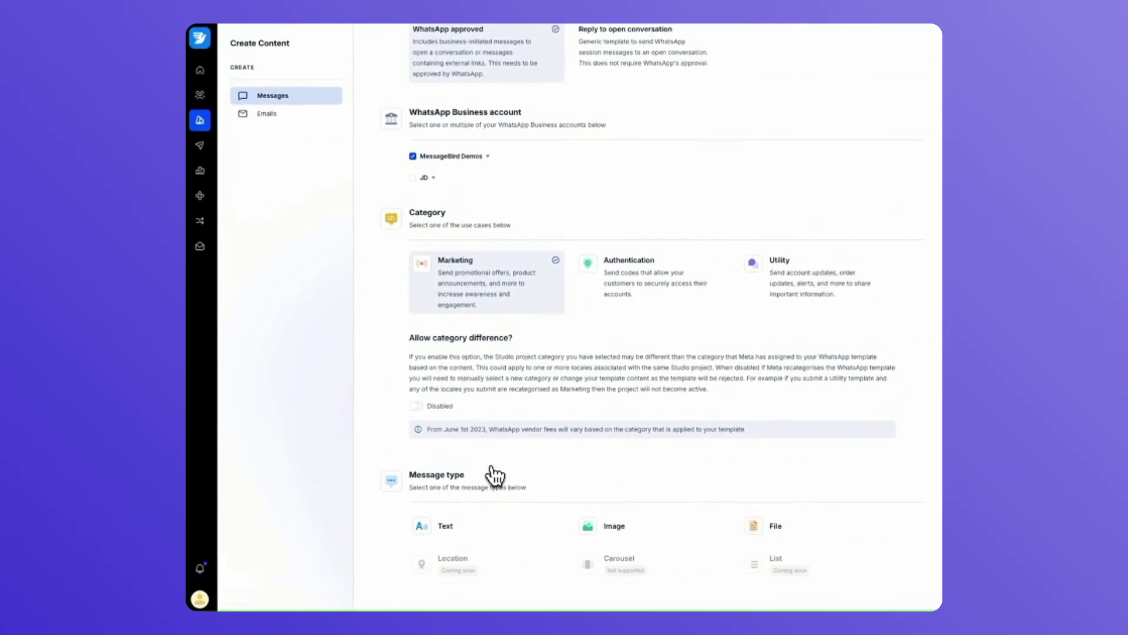
{"action": "left_click", "coordinate": [616, 532]}
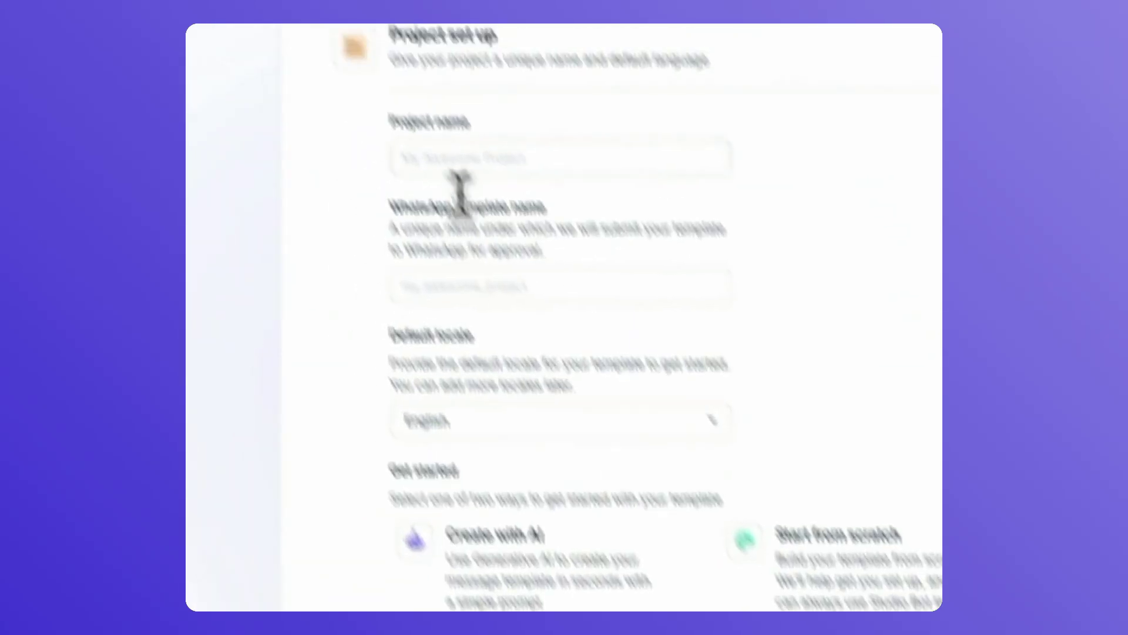
{"action": "left_click", "coordinate": [389, 63]}
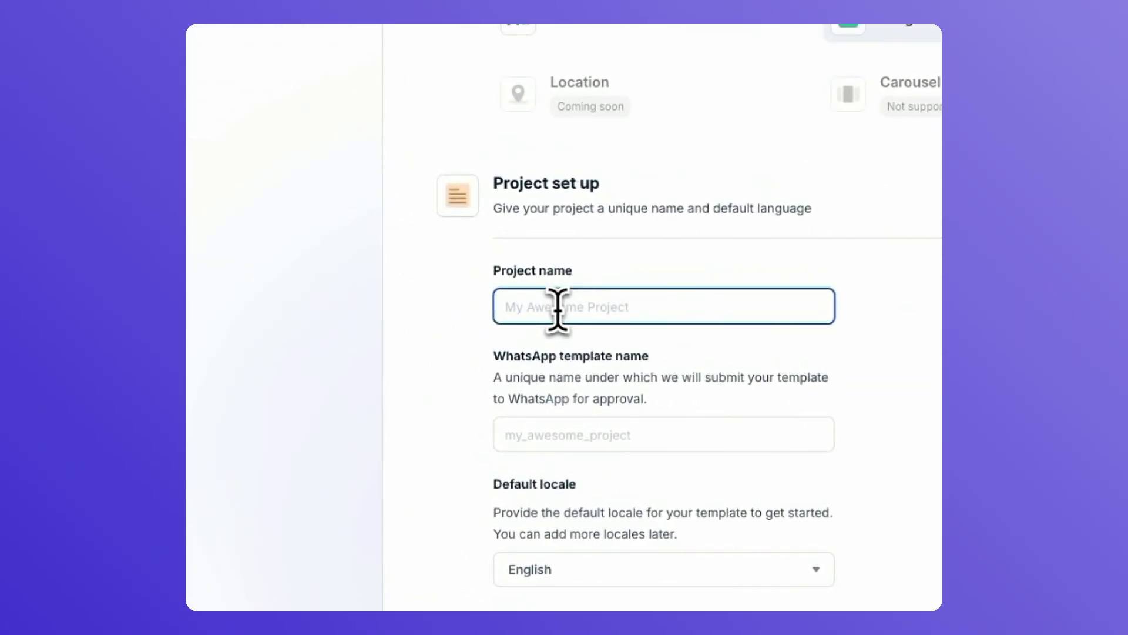
{"action": "type", "text": "my-mar"}
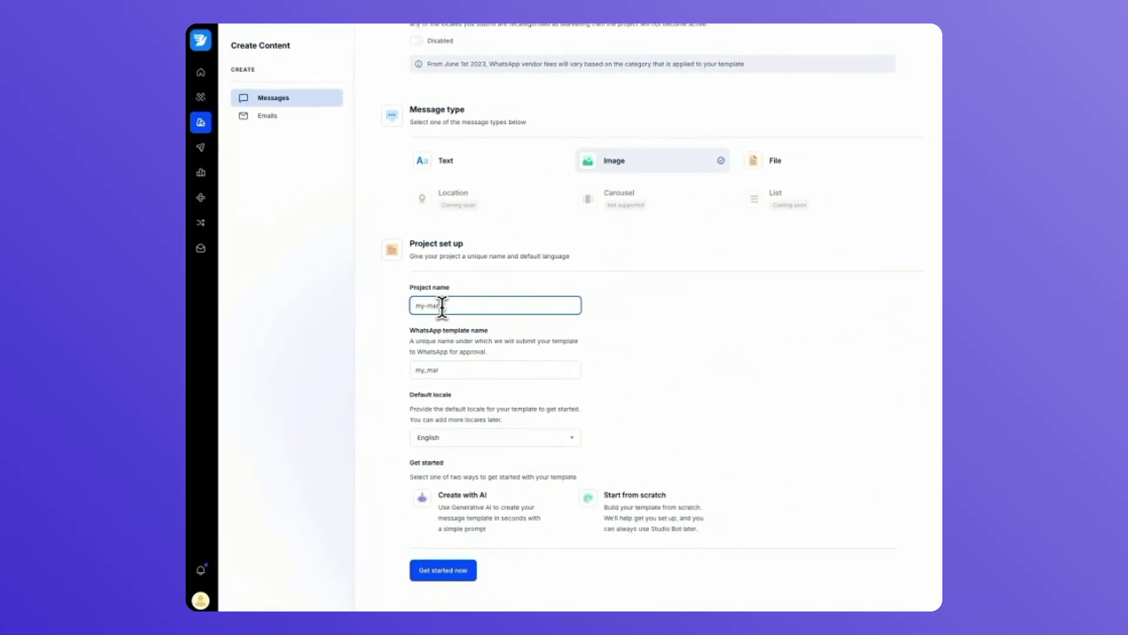
{"action": "type", "text": "keting-templat"}
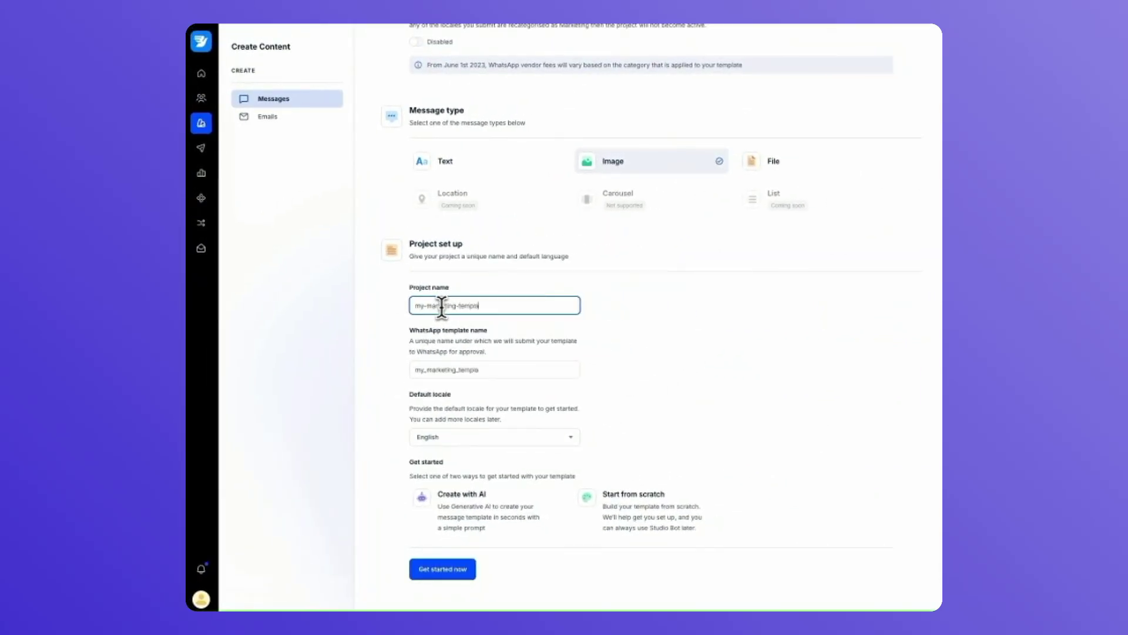
{"action": "type", "text": "e"}
{"action": "left_click", "coordinate": [653, 517]}
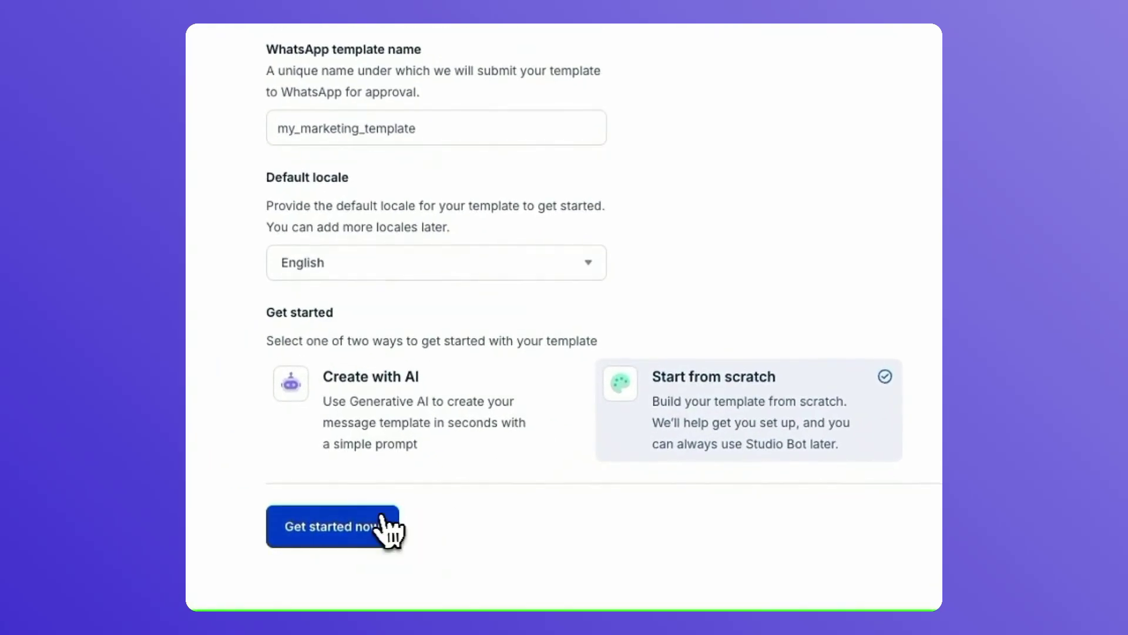
Create the project and start adding a new block to the SALE image message.
{"action": "left_click", "coordinate": [381, 516]}
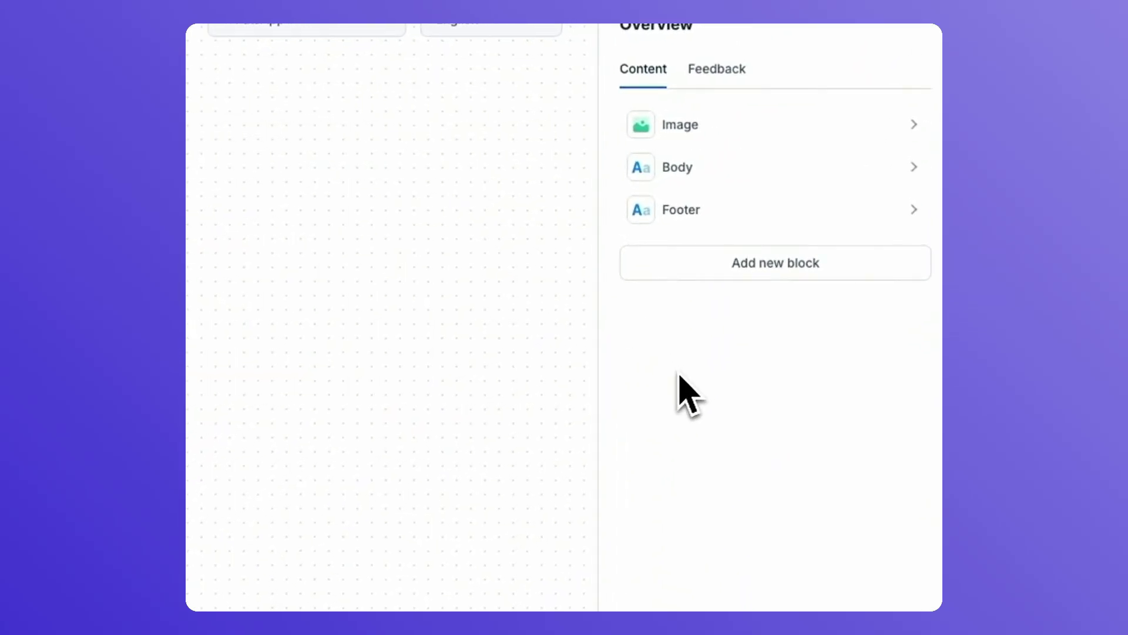
{"action": "left_click", "coordinate": [737, 266]}
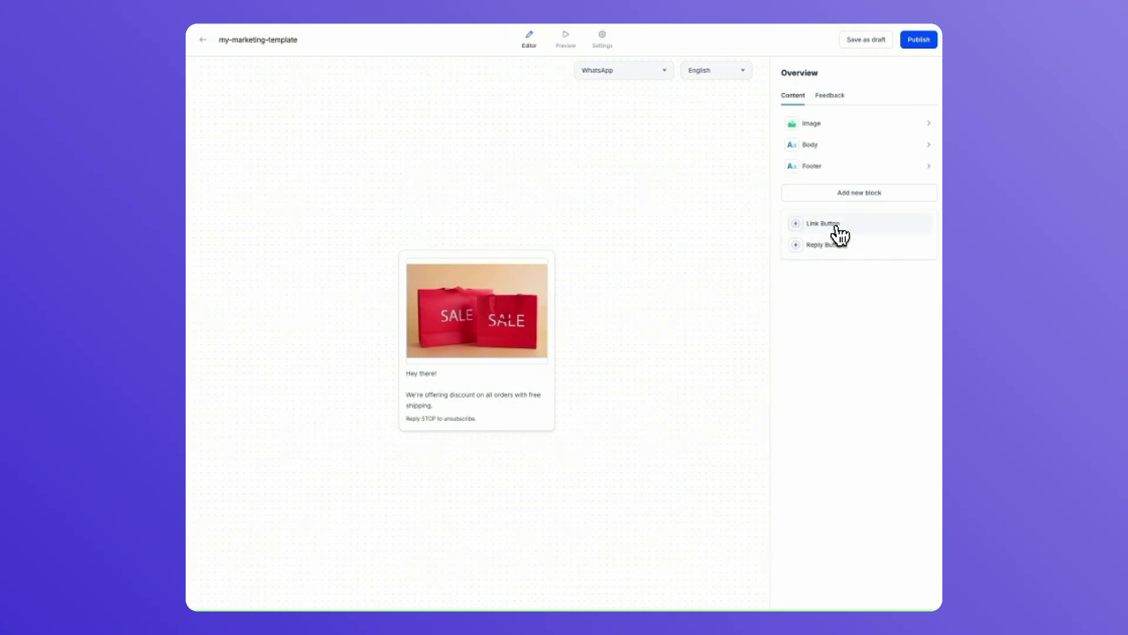
{"action": "left_click", "coordinate": [839, 228]}
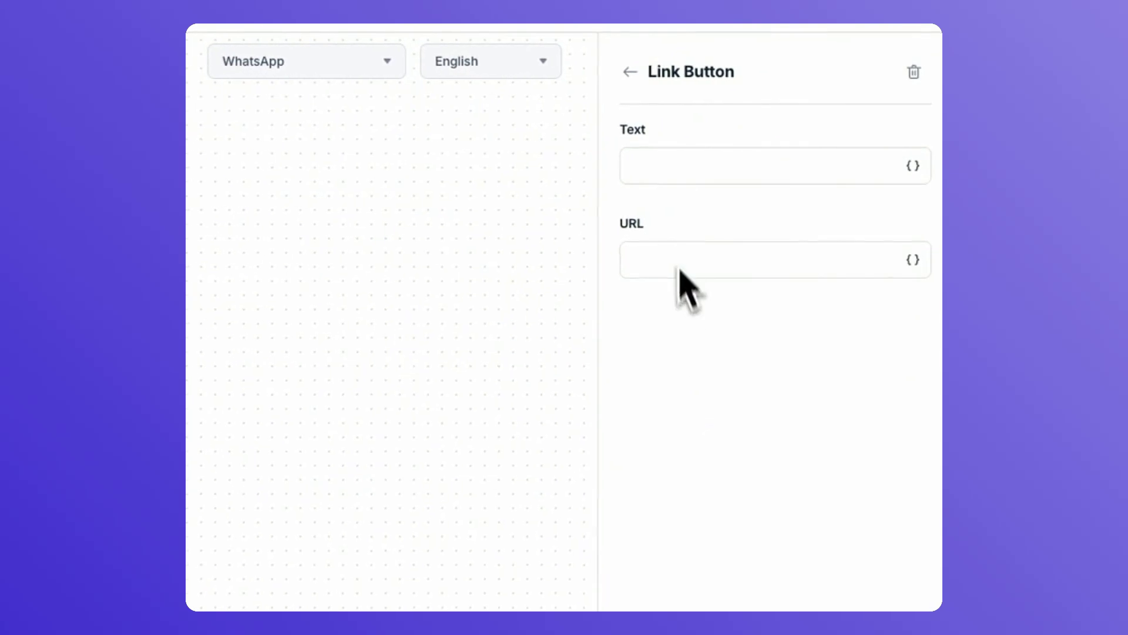
{"action": "left_click", "coordinate": [660, 167]}
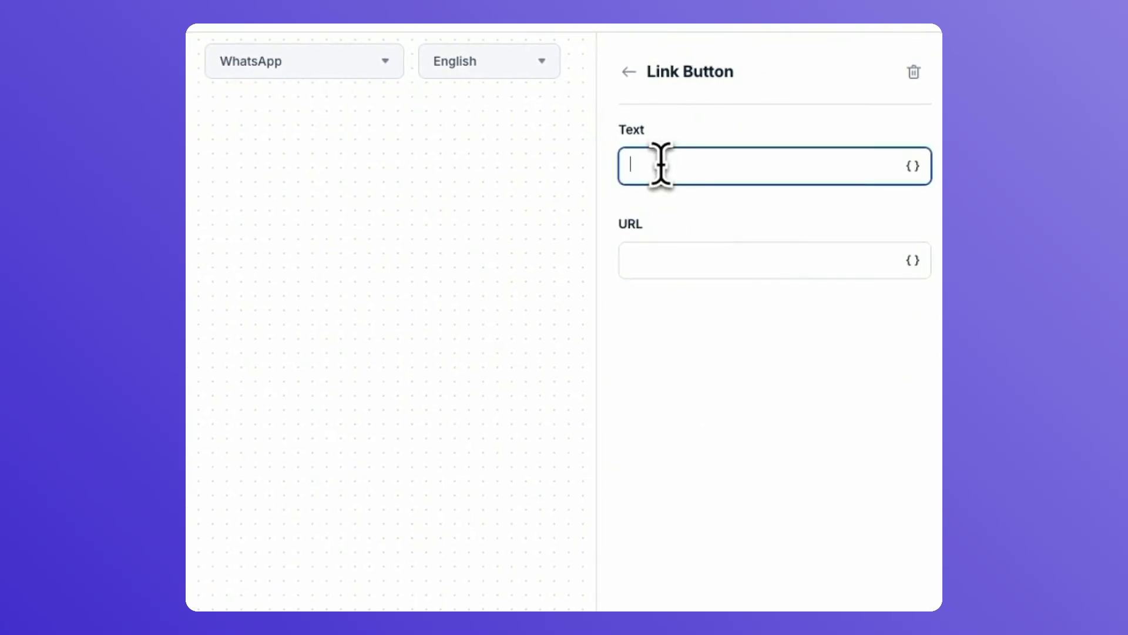
{"action": "type", "text": "My website"}
{"action": "left_click", "coordinate": [649, 257]}
{"action": "type", "text": "https://"}
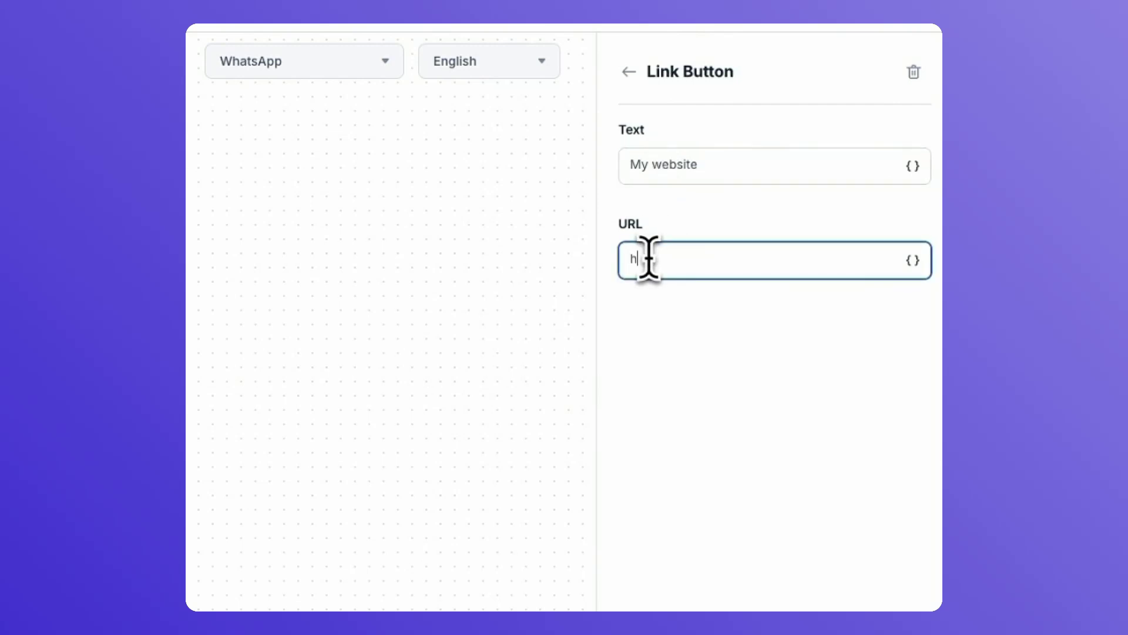
{"action": "type", "text": "www.mes"}
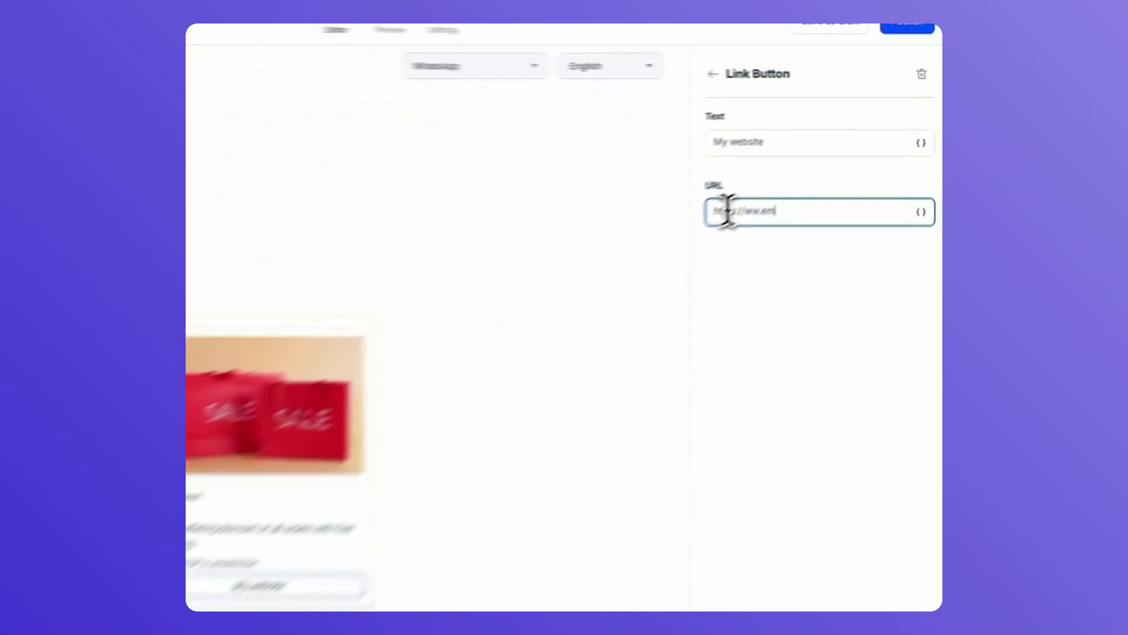
{"action": "type", "text": "sag"}
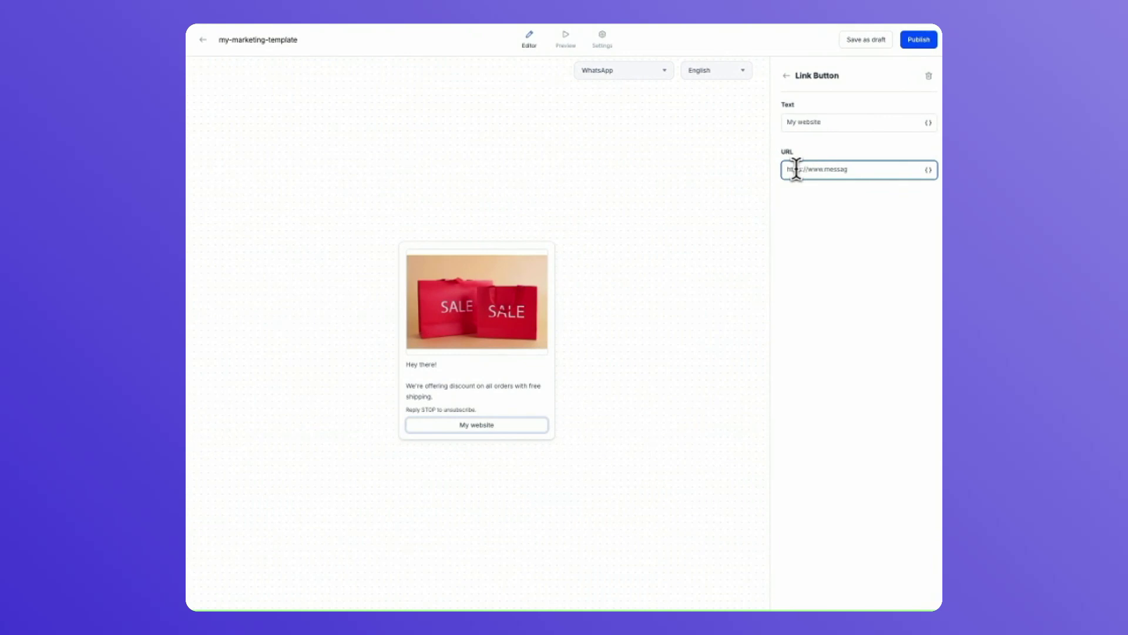
{"action": "type", "text": "ebird.com"}
{"action": "left_click", "coordinate": [787, 76]}
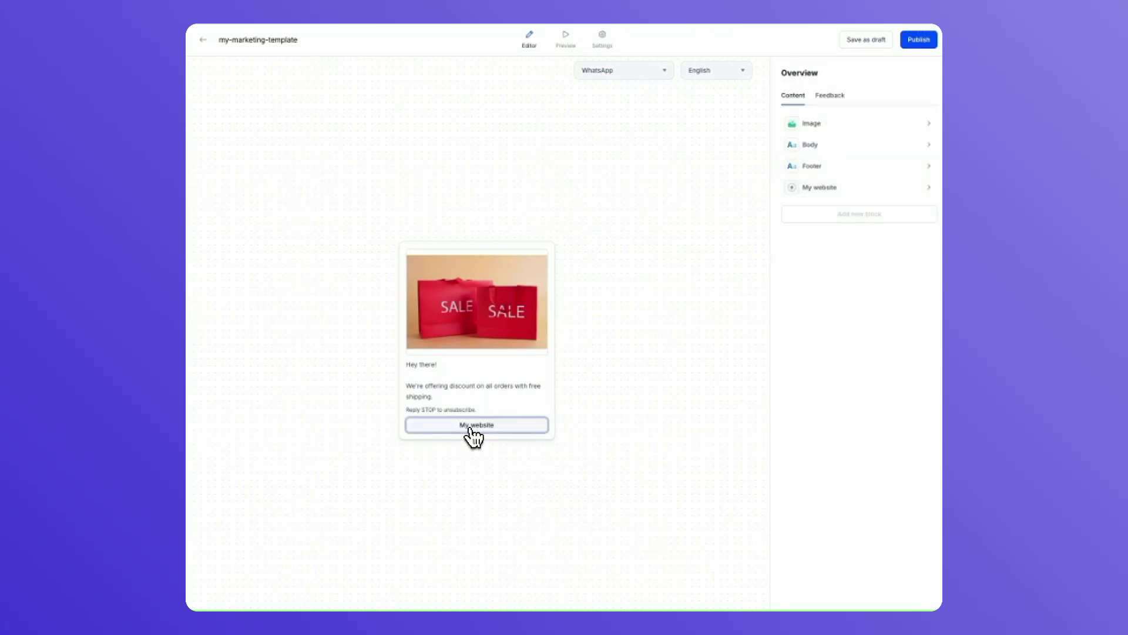
Check the WhatsApp preview, then publish the marketing template version with description 'my marketing template'.
{"action": "left_click", "coordinate": [563, 53]}
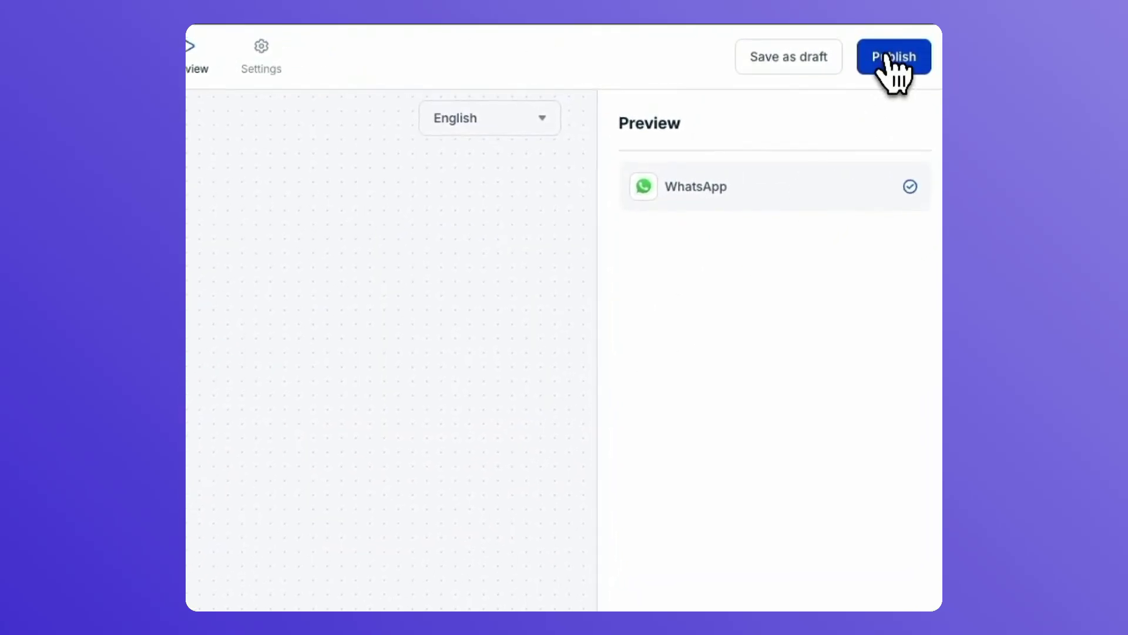
{"action": "left_click", "coordinate": [885, 57]}
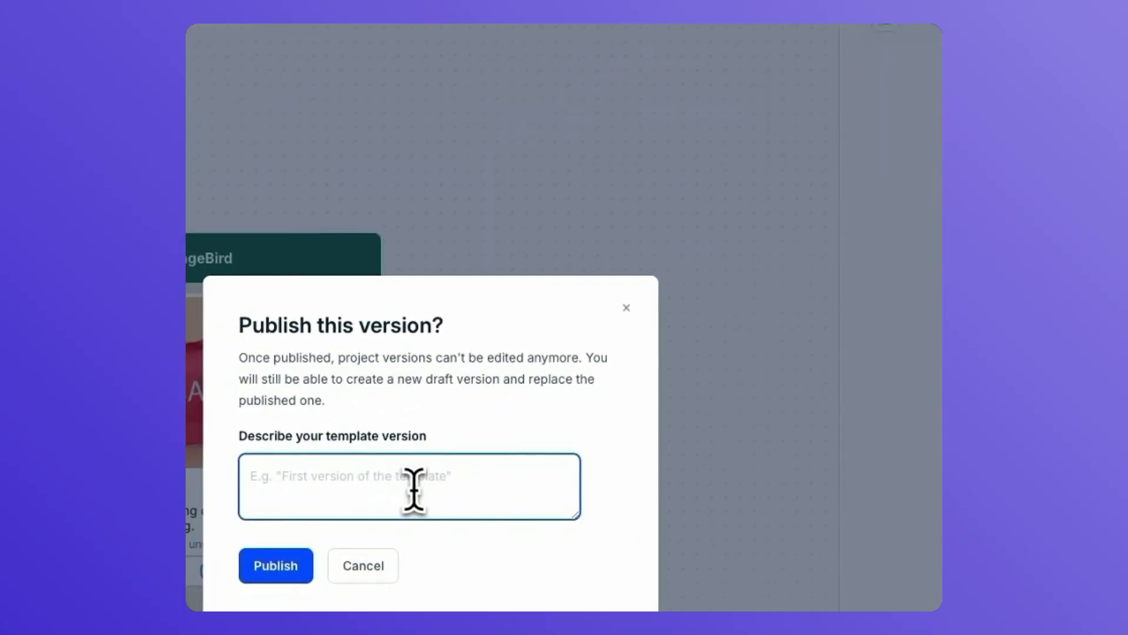
{"action": "type", "text": "my mare"}
{"action": "key", "text": "BackSpace"}
{"action": "type", "text": "keting template"}
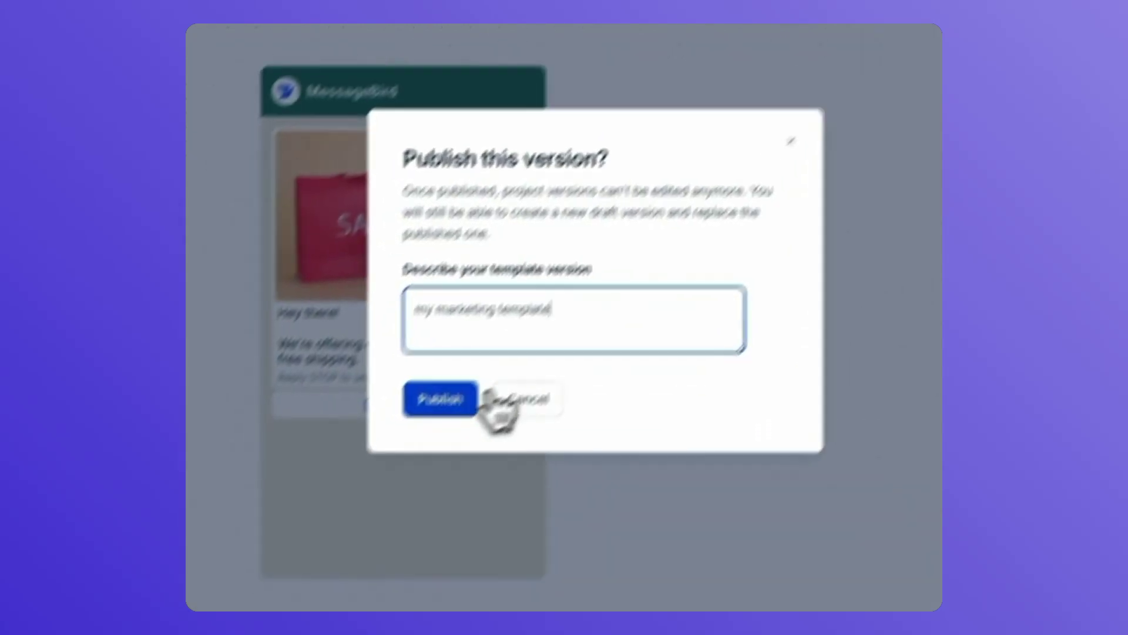
{"action": "left_click", "coordinate": [276, 566]}
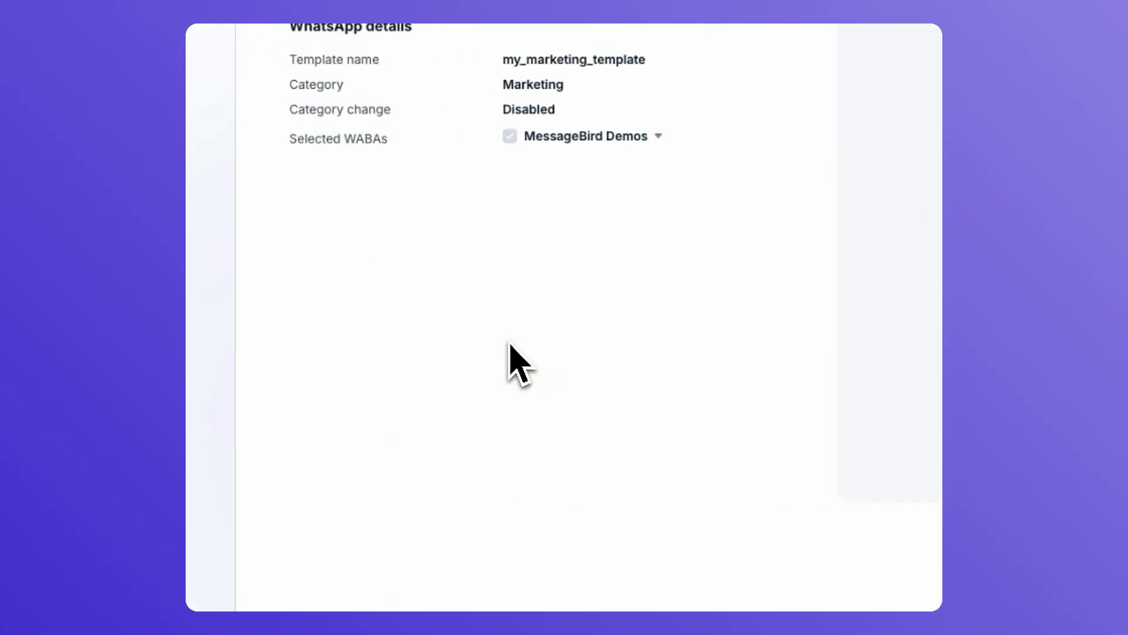